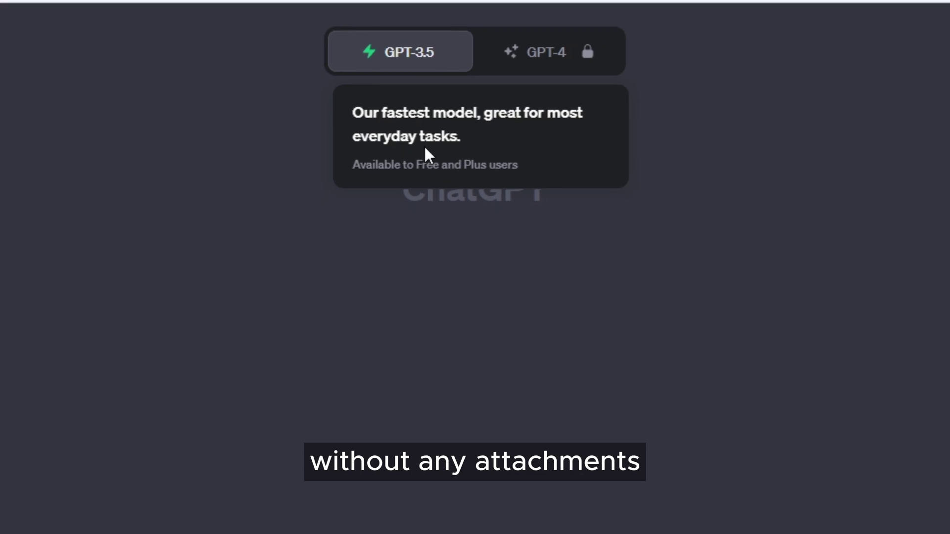
Reveal the Your plan dialog and highlight the Plus plan's USD $20/mo price.
left_click(501, 62)
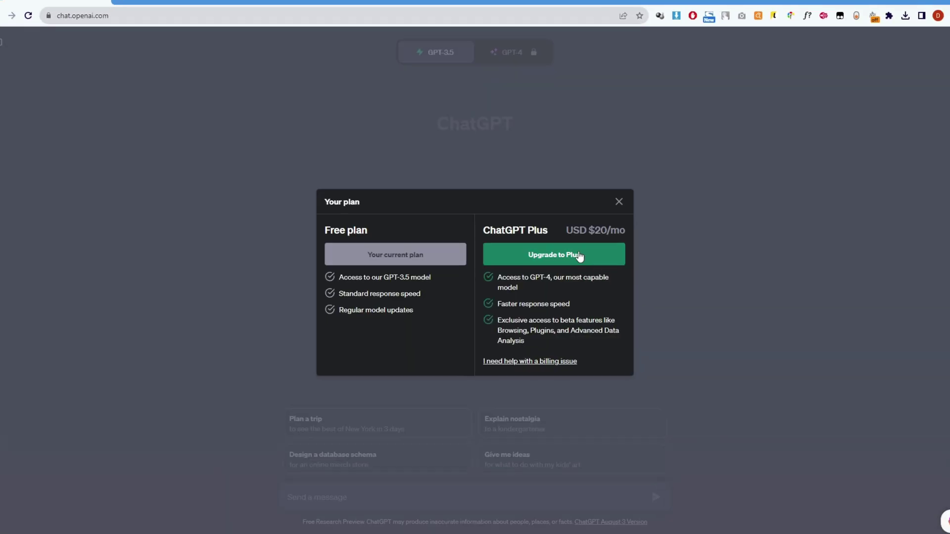
left_click_drag(595, 174, 692, 175)
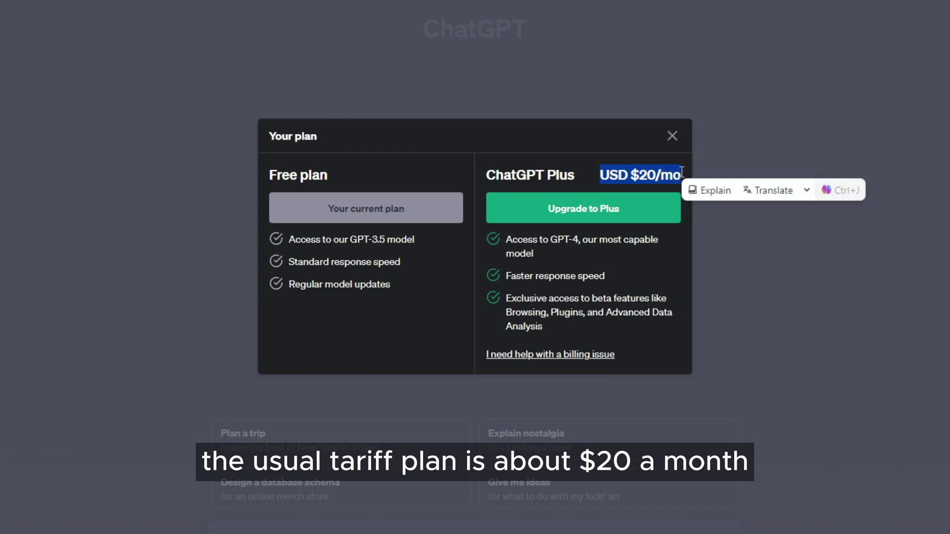
left_click(681, 171)
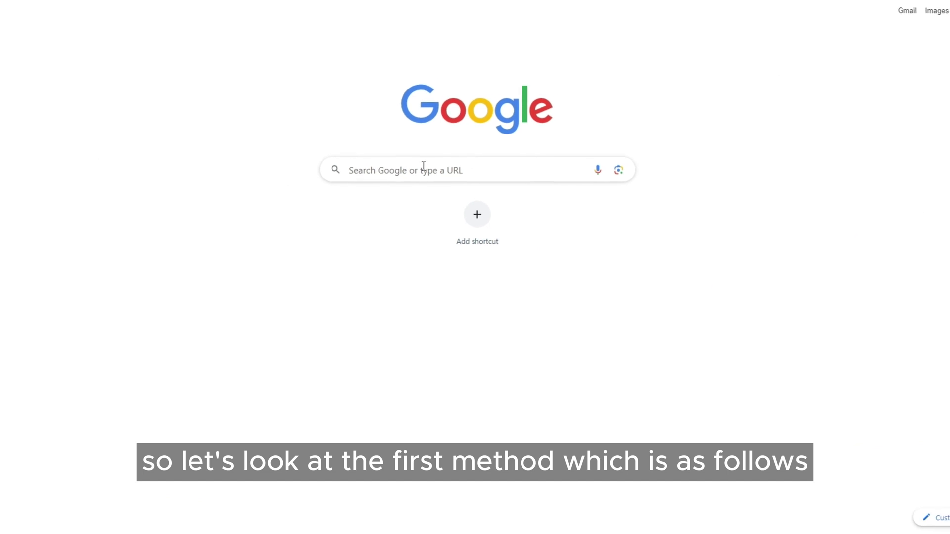
Search Google for 'merlin ai chrome extension'.
left_click(420, 166)
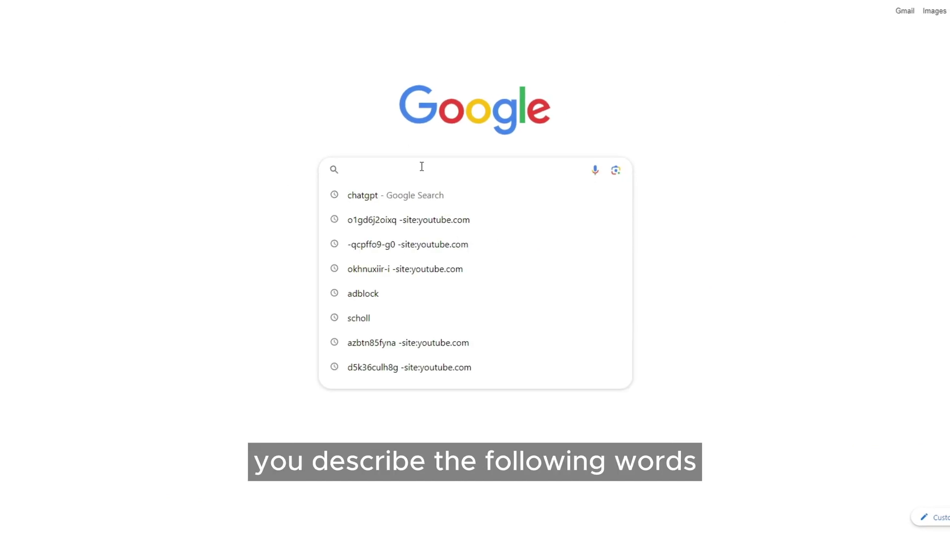
type("mer")
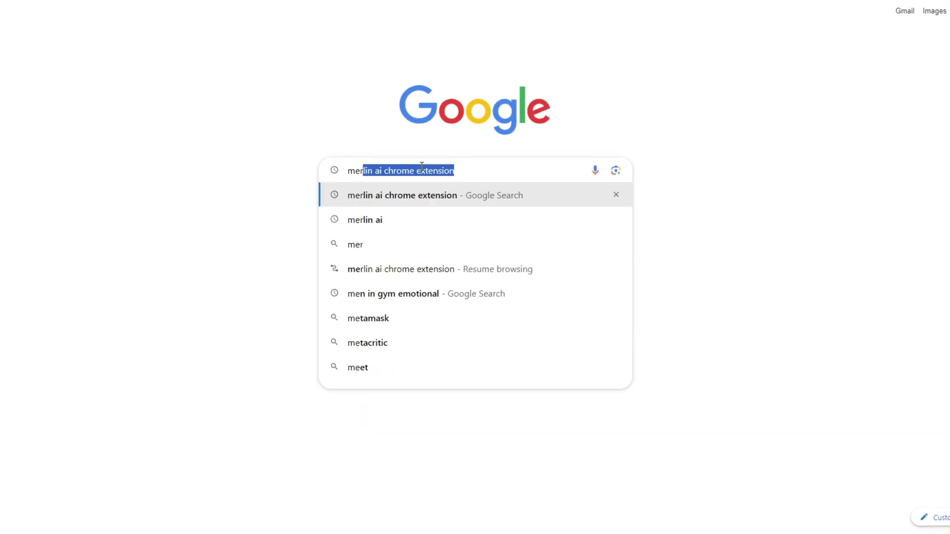
type("lin ai ")
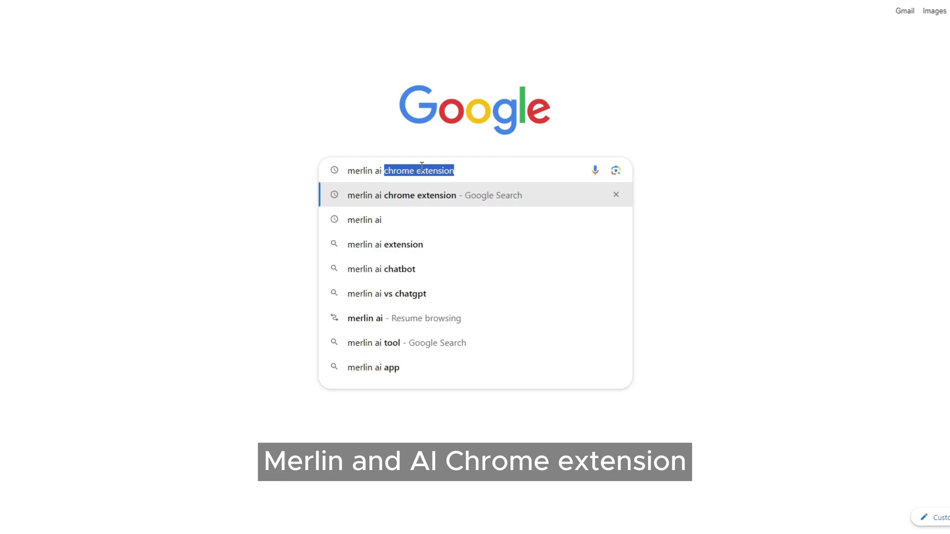
type("chrome ex")
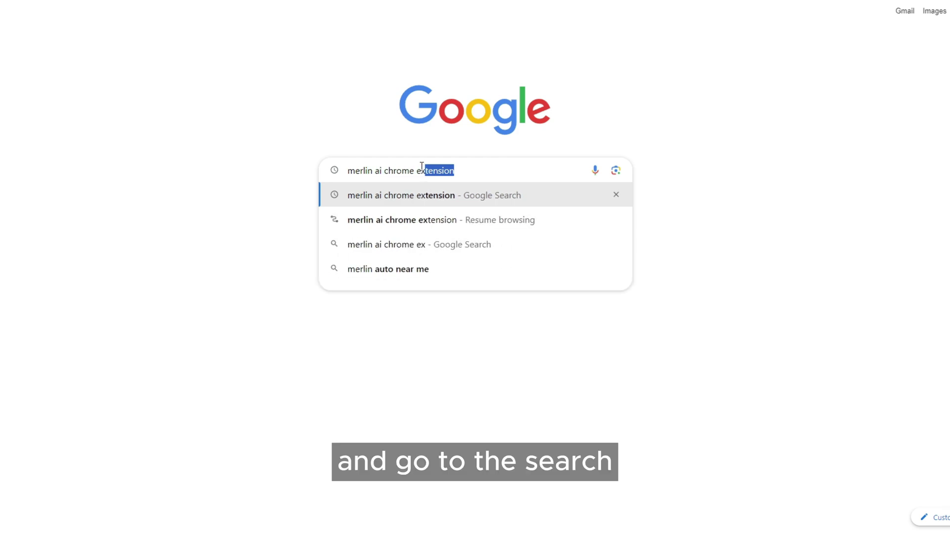
key("Right")
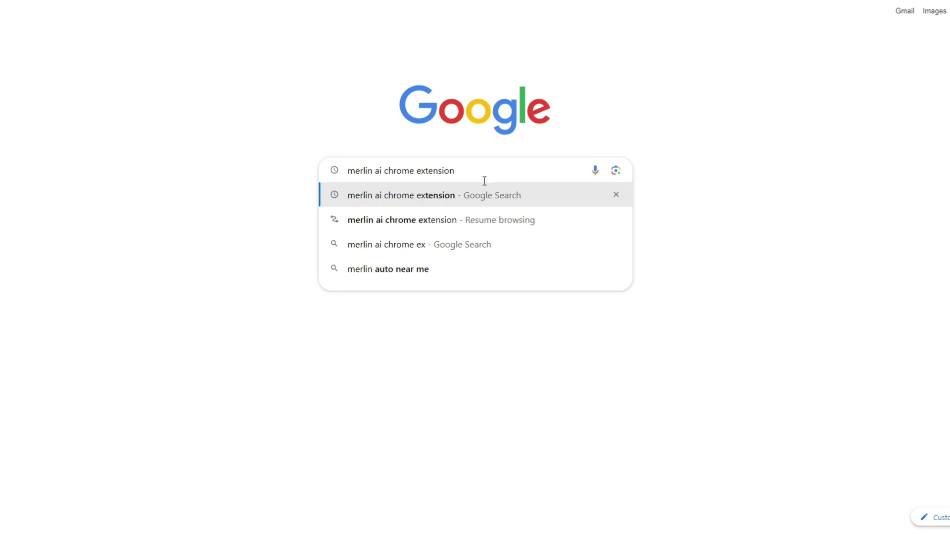
left_click(479, 200)
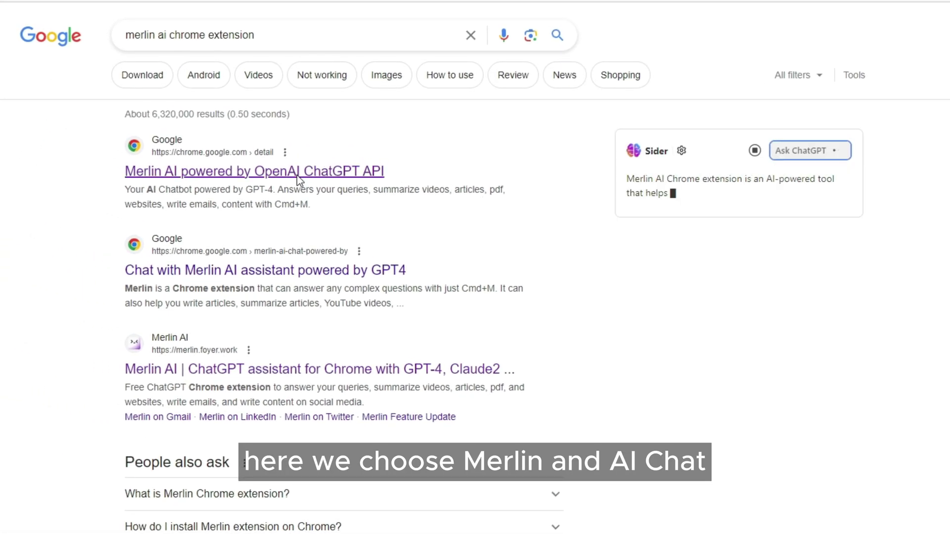
Add the Merlin AI Chat extension to Chrome from its Web Store listing.
left_click(297, 175)
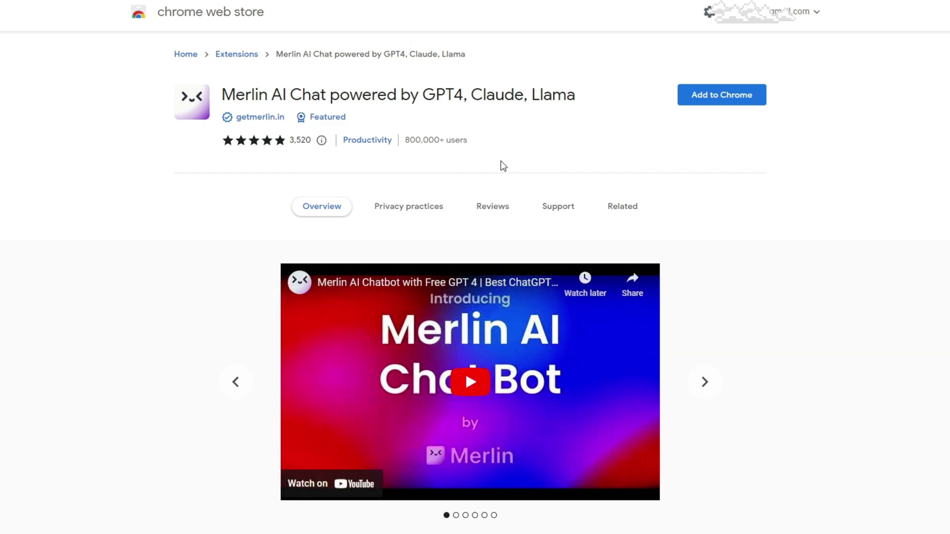
left_click(702, 97)
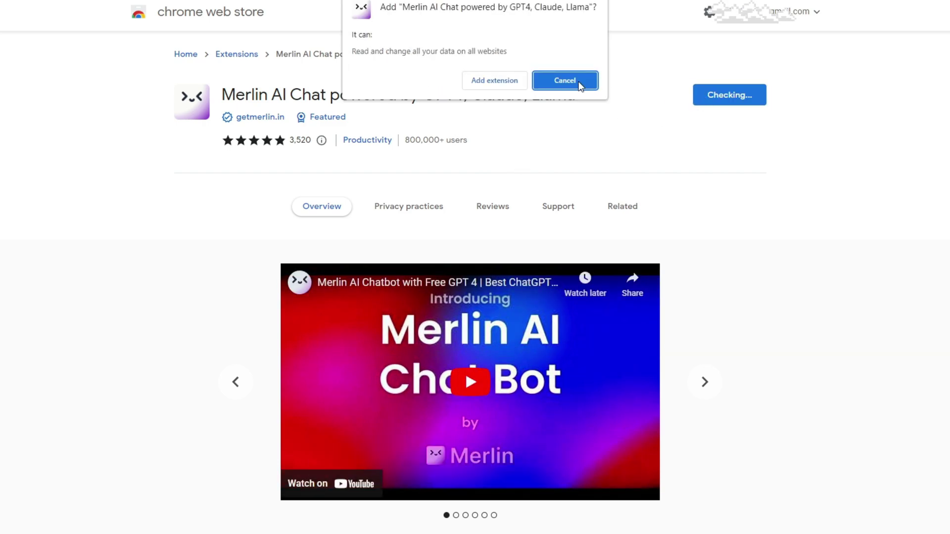
left_click(476, 80)
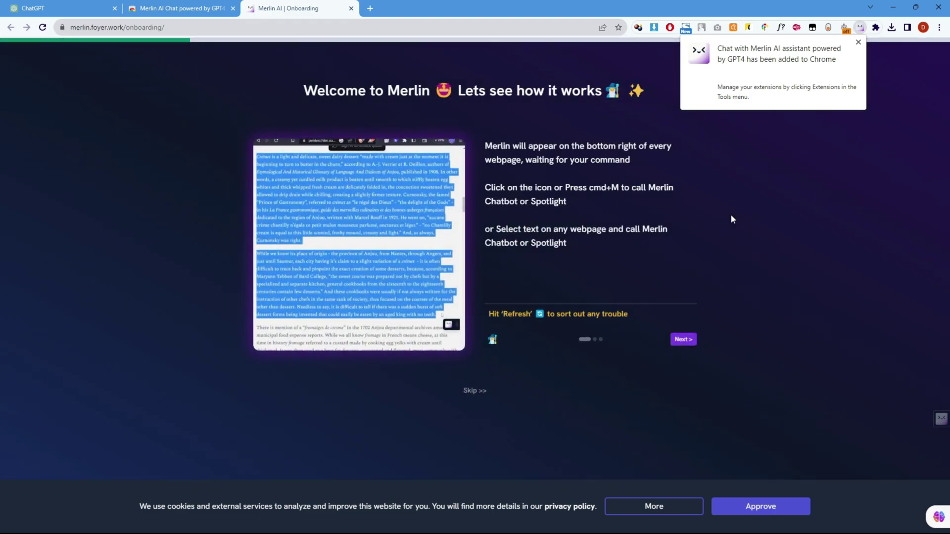
Skip onboarding and sign up for Merlin with the second Google account.
left_click(475, 391)
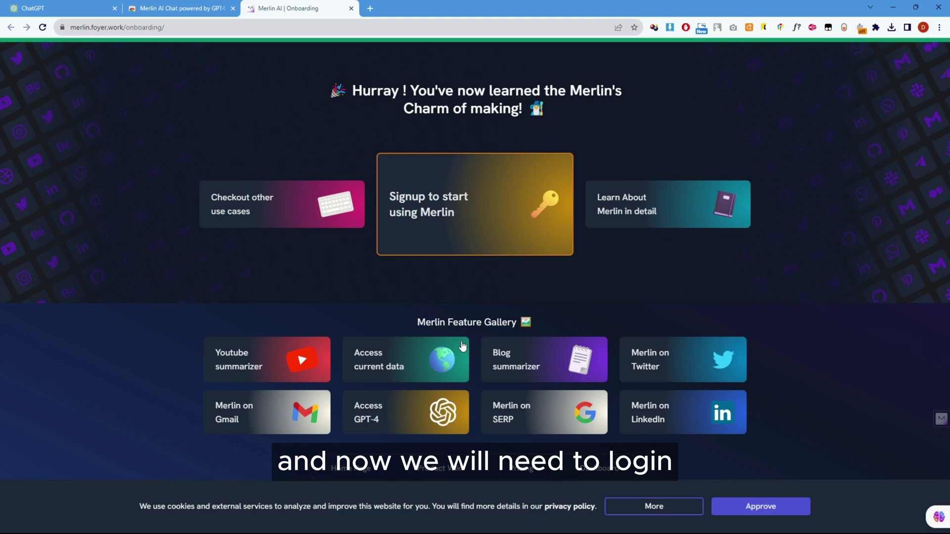
left_click(492, 207)
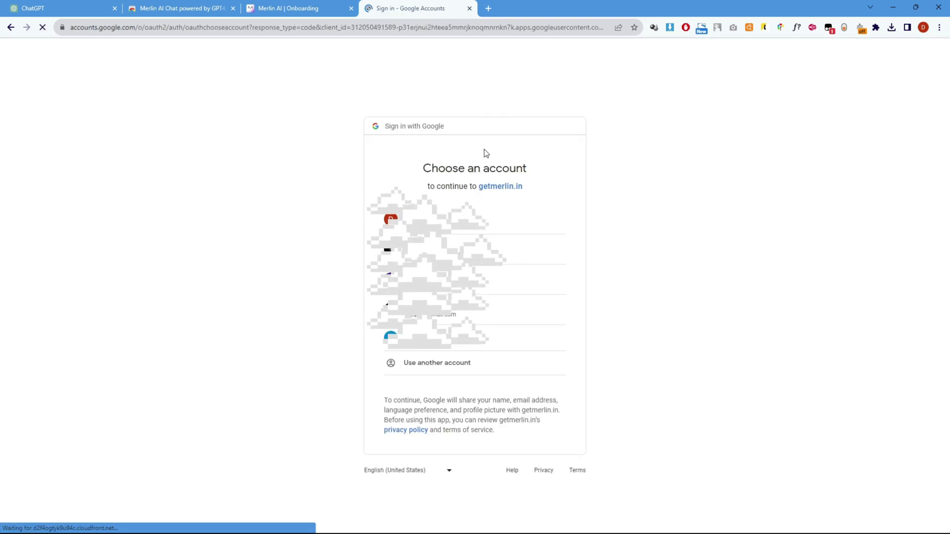
left_click(497, 248)
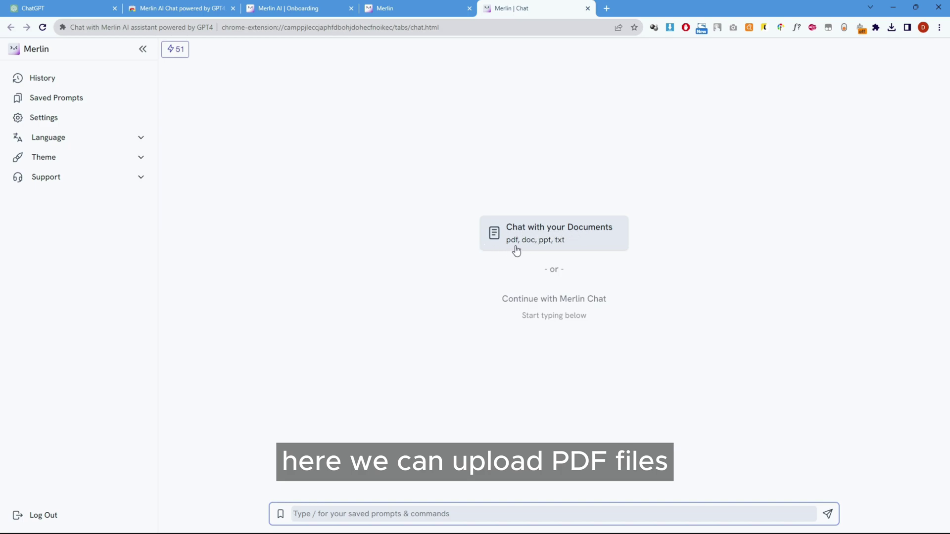
Start a plain chat with Access Web on and GPT 4, asking for five AI-in-2023 video ideas.
left_click(550, 313)
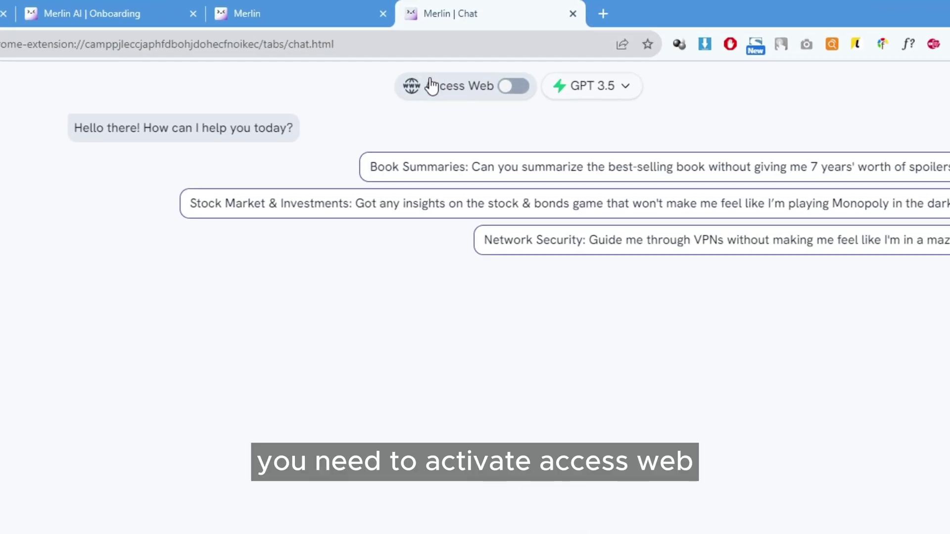
left_click(511, 88)
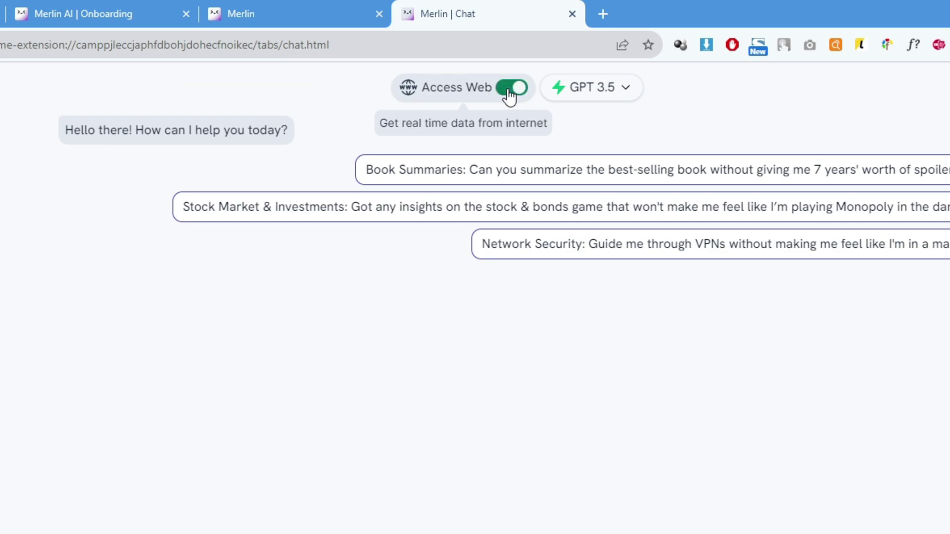
left_click(628, 93)
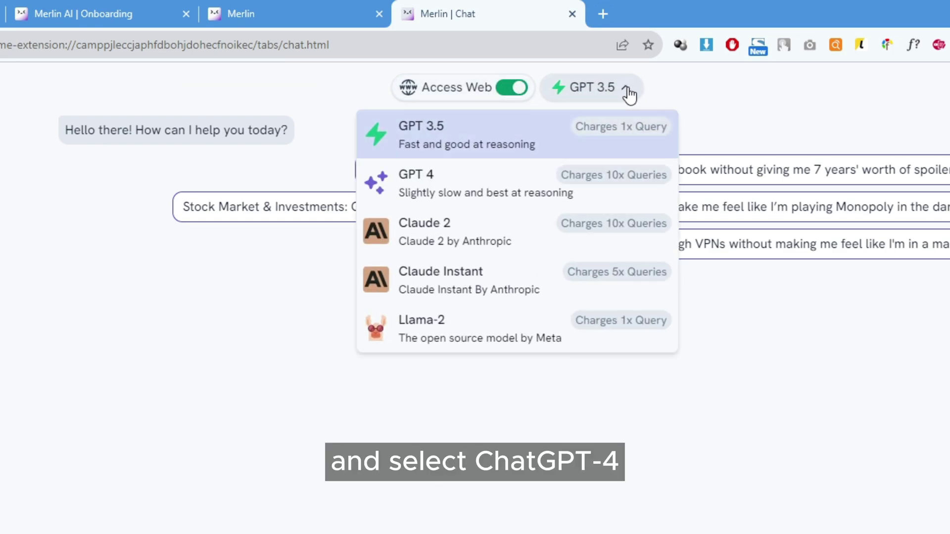
left_click(417, 184)
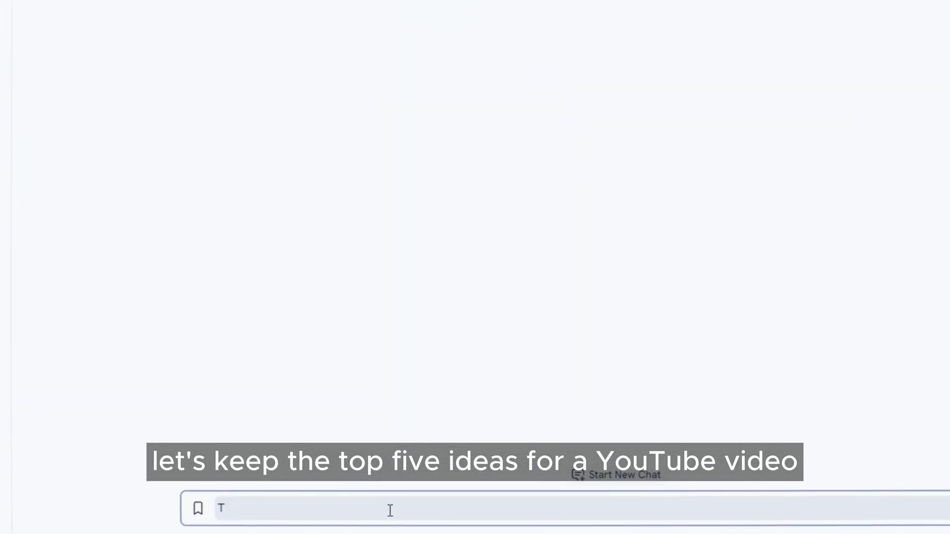
type("OP 5")
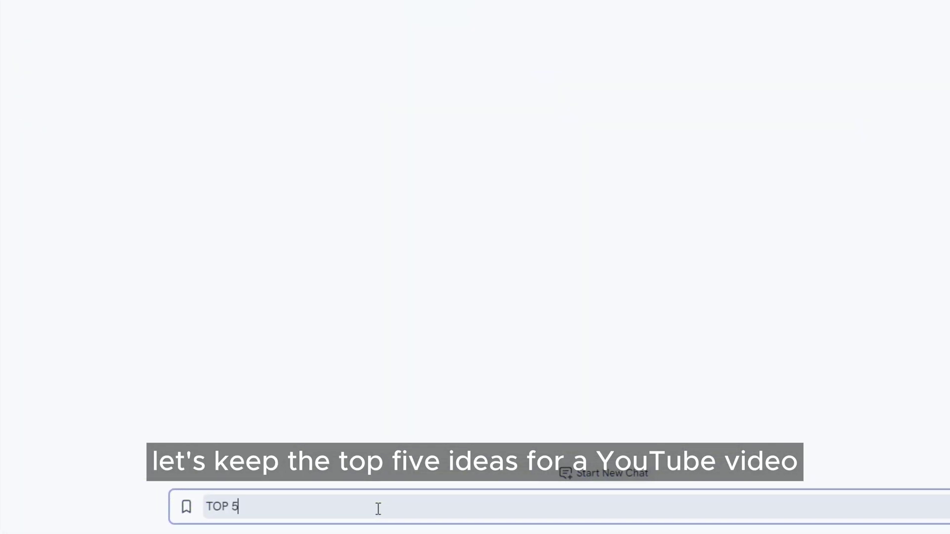
type(" ideas for Yo")
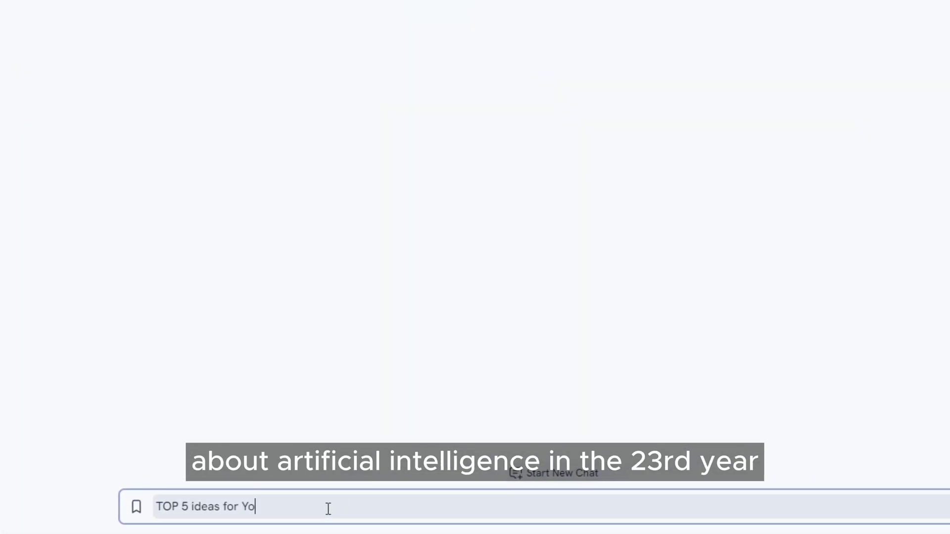
type("uTube video about ")
type("AI")
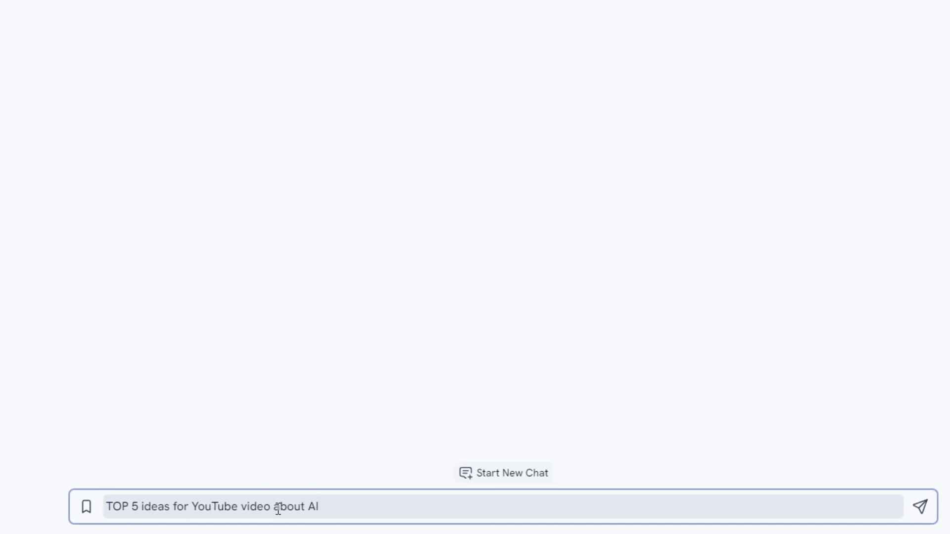
type(" in 2023")
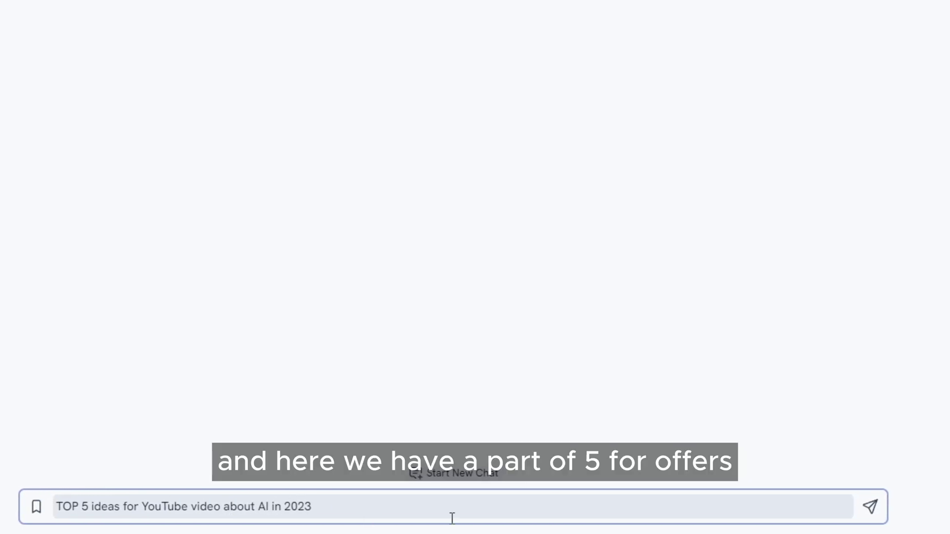
left_click(882, 506)
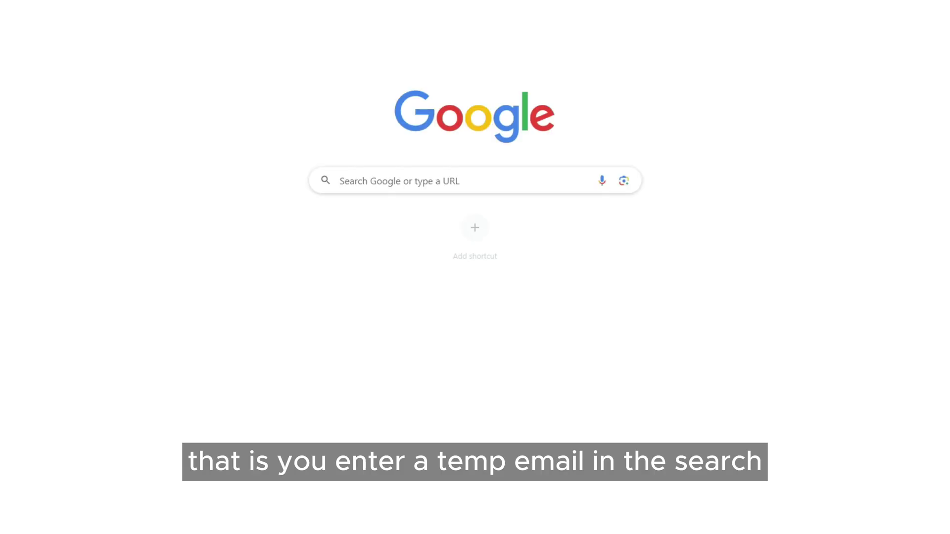
Find temp-mail.org via Google and copy its disposable email address.
left_click(429, 211)
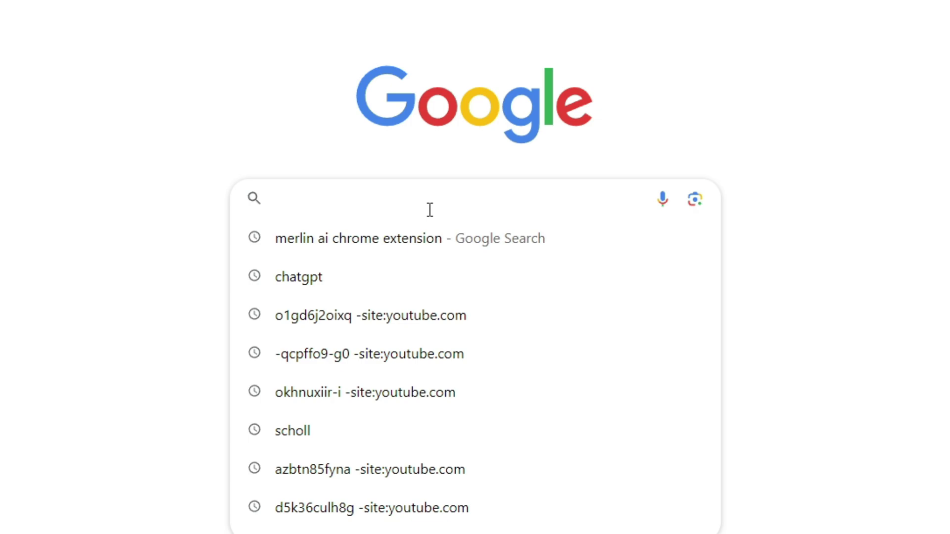
type("temp meil")
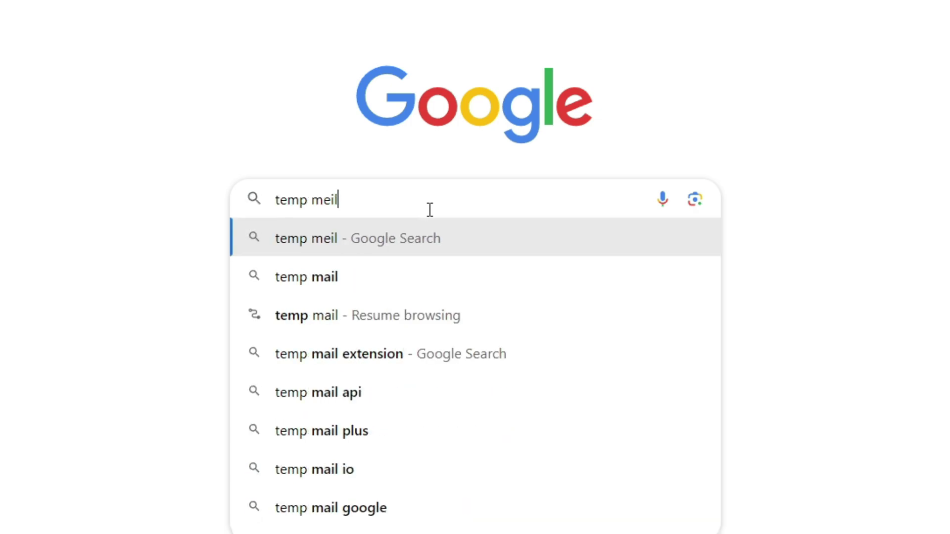
key("Return")
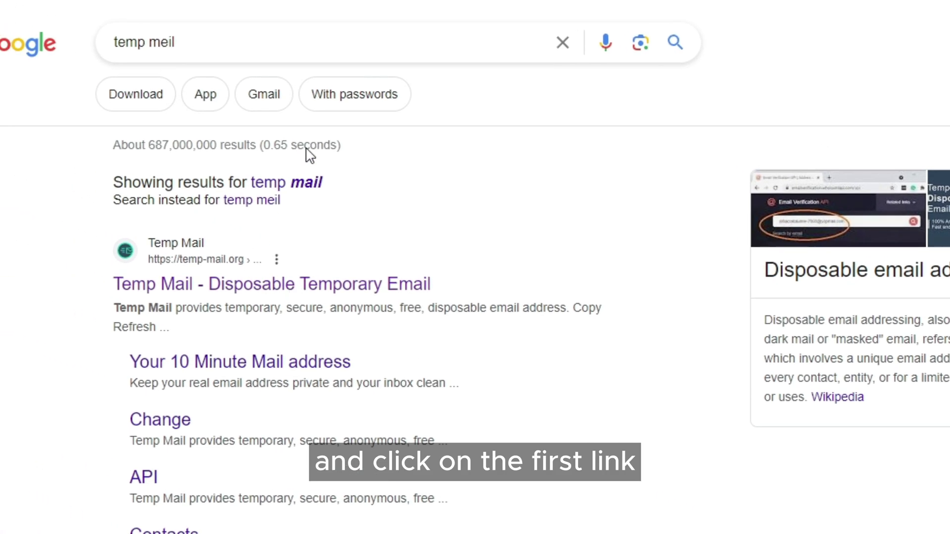
left_click(301, 191)
left_click(299, 220)
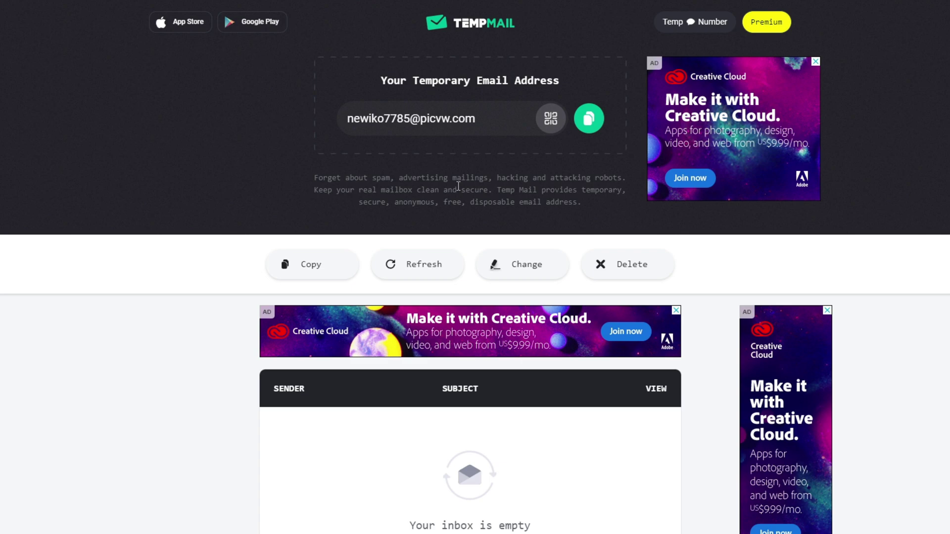
left_click(588, 118)
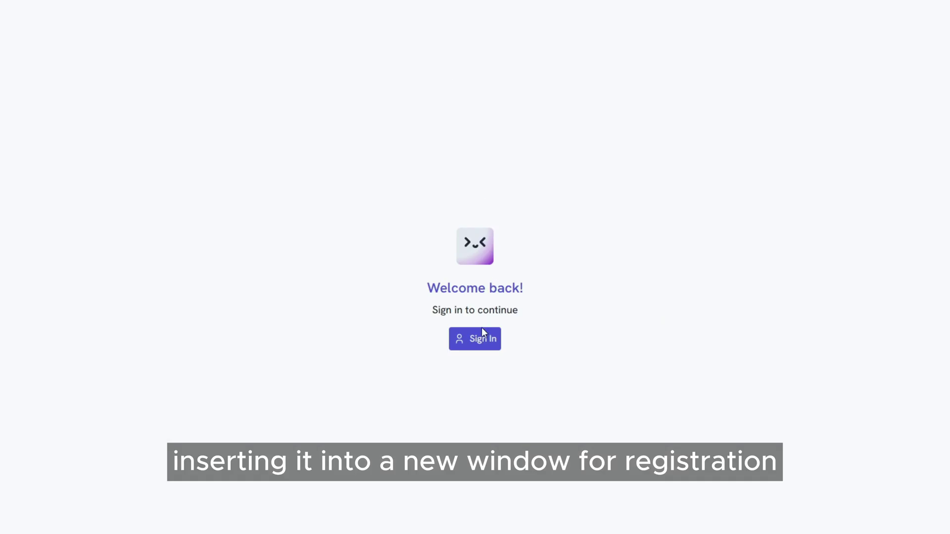
Register a new Merlin account with a name, the pasted temporary email and a password.
left_click(482, 329)
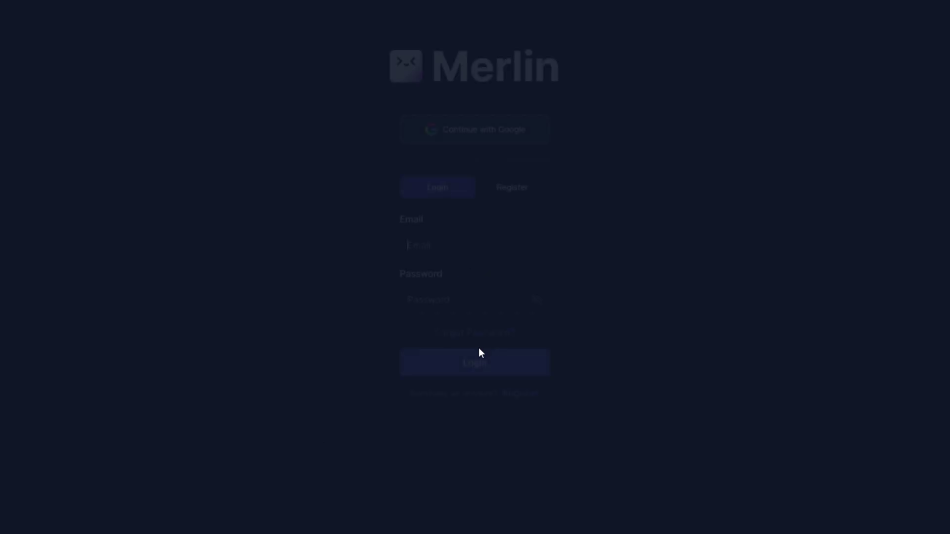
left_click(524, 192)
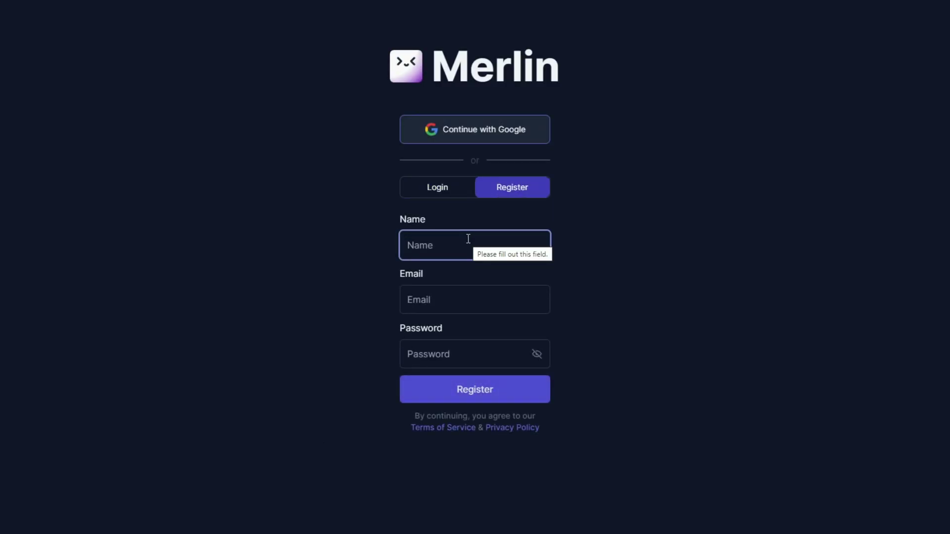
type("D")
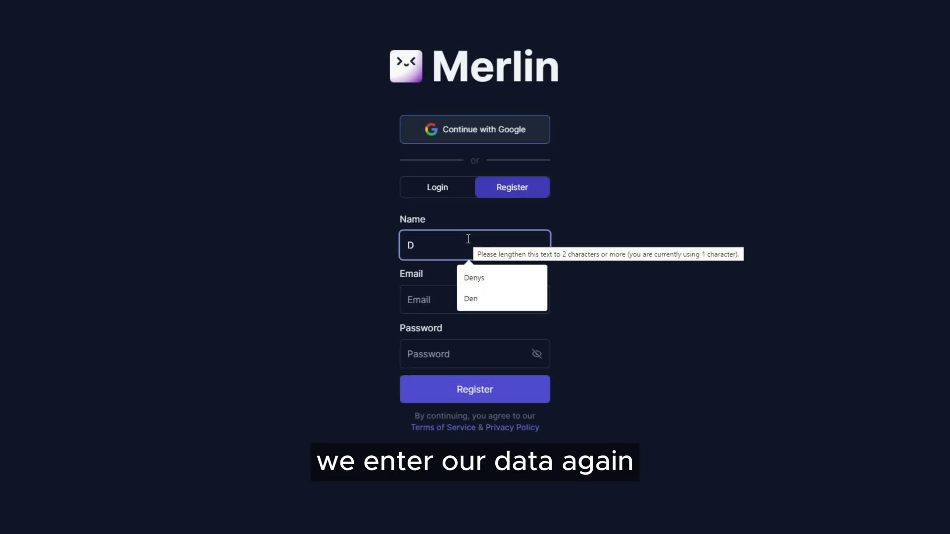
type("ENYSAI")
right_click(455, 302)
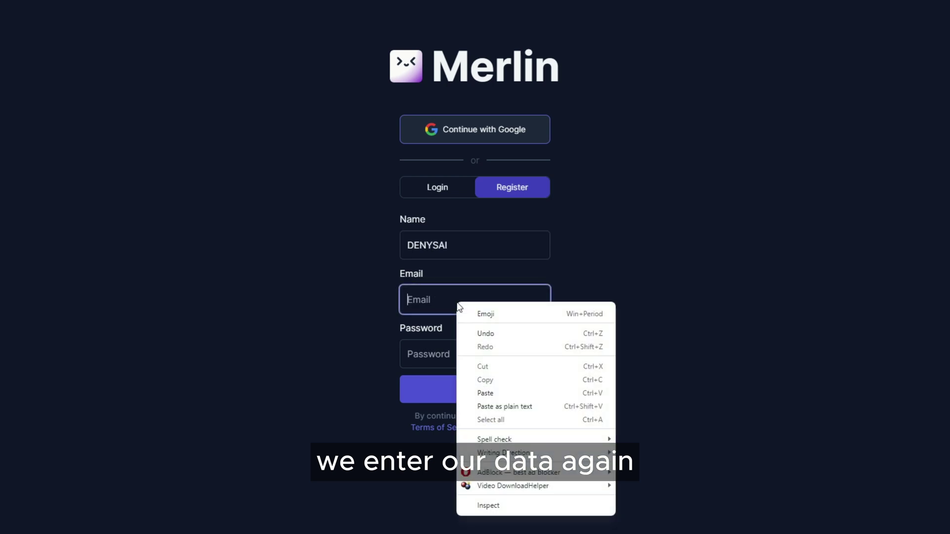
left_click(485, 392)
left_click(473, 354)
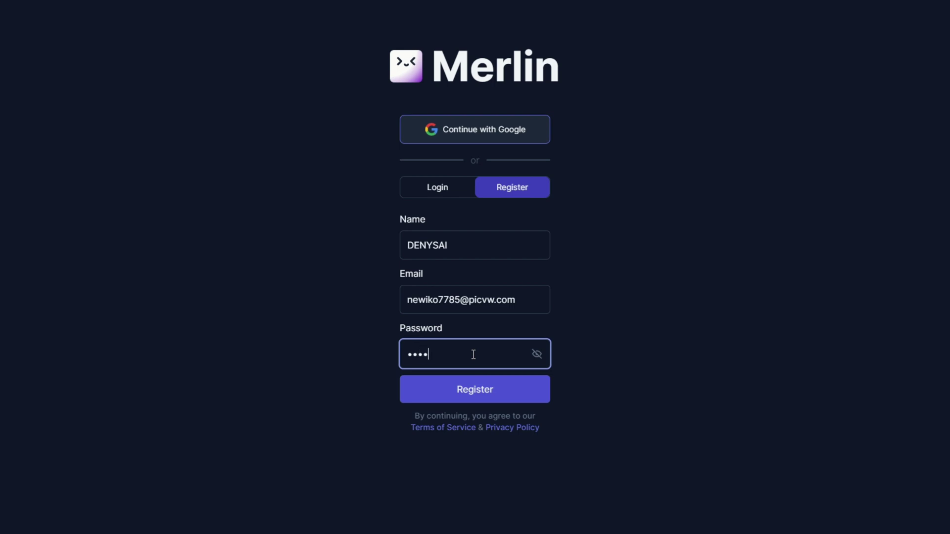
left_click(474, 390)
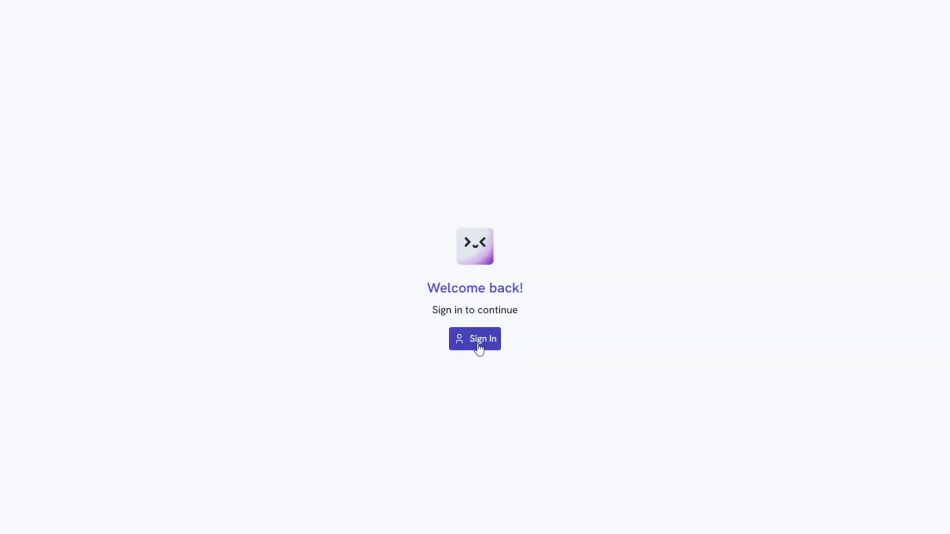
left_click(480, 350)
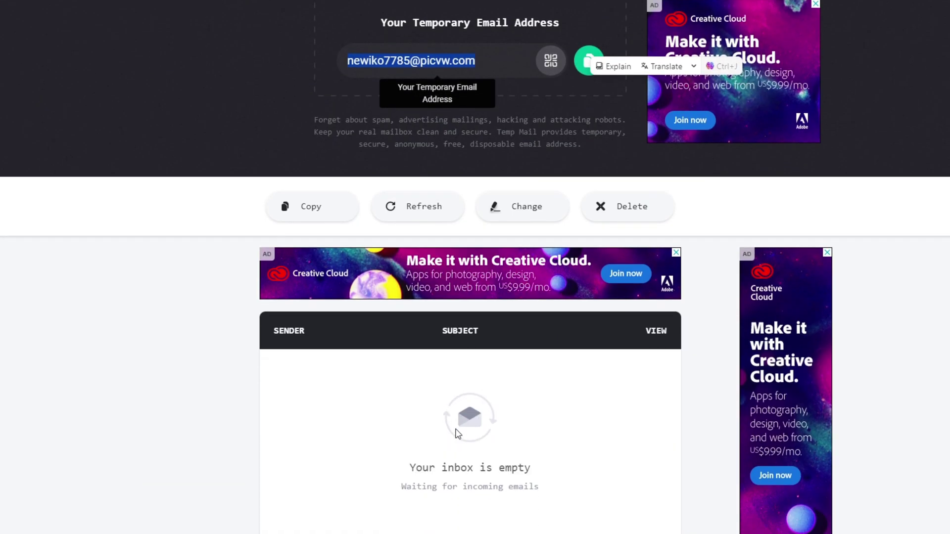
scroll(473, 375, "down", 1)
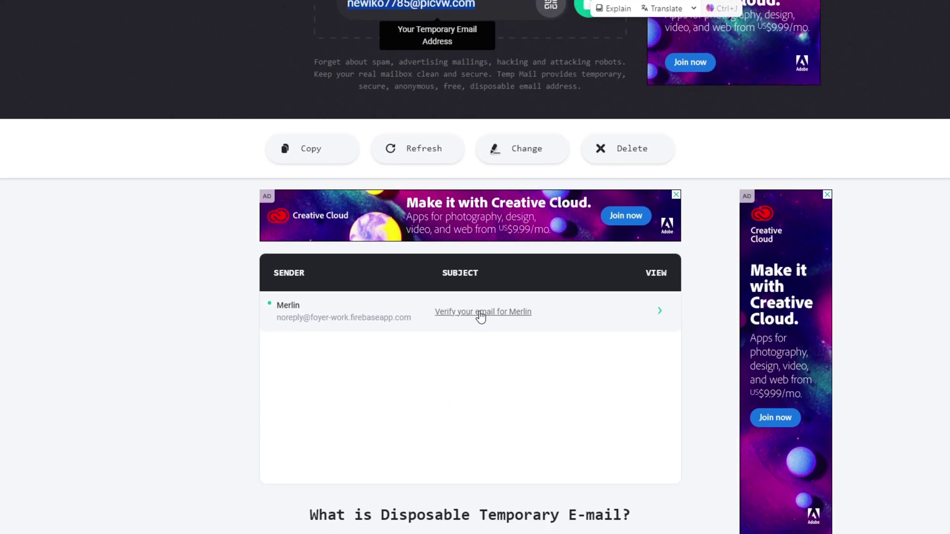
Open the 'Verify your email for Merlin' message in the Temp Mail inbox.
left_click(482, 312)
scroll(479, 317, "down", 2)
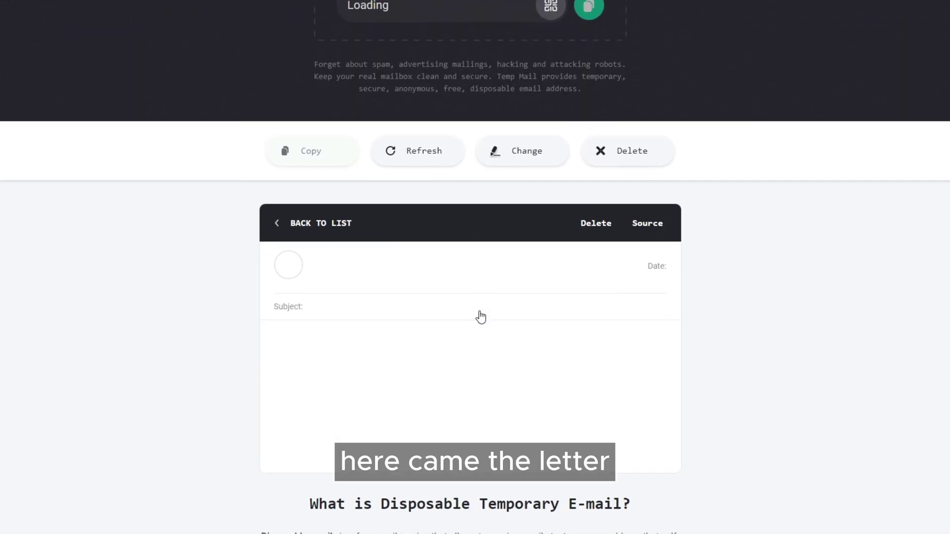
scroll(480, 317, "down", 1)
scroll(479, 316, "down", 1)
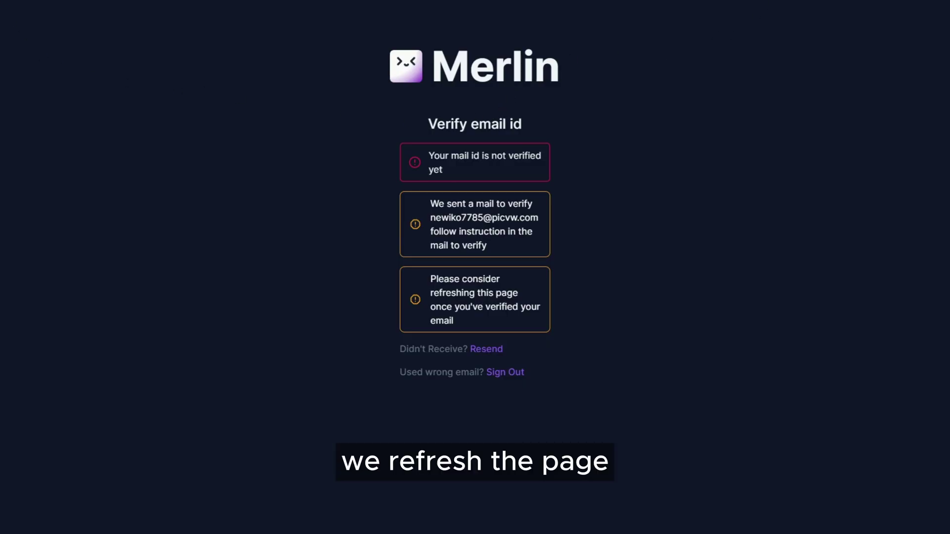
Refresh the verify page and highlight the Free Tier's 51 daily requests limit.
key("F5")
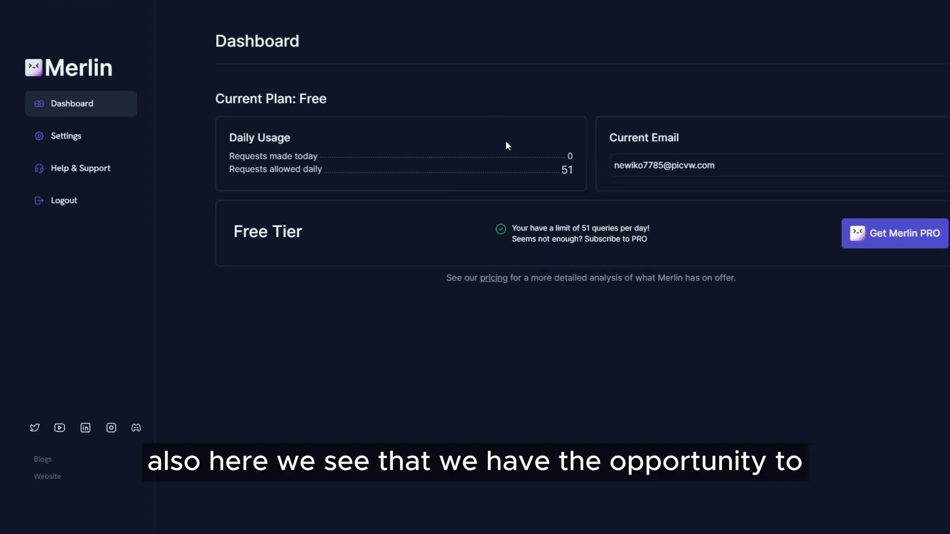
left_click_drag(511, 228, 650, 240)
left_click(652, 239)
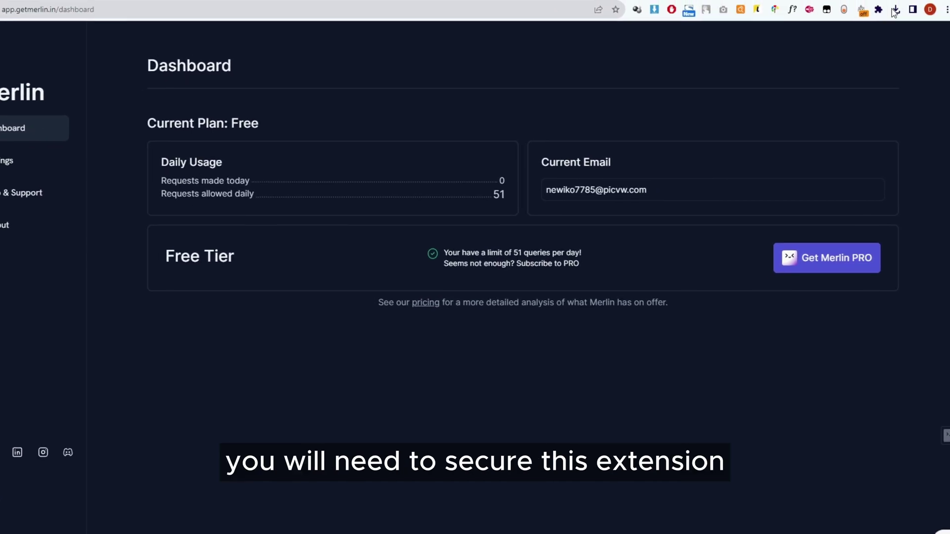
Pin Merlin in the Extensions menu and open its sidebar panel from the toolbar.
left_click(873, 12)
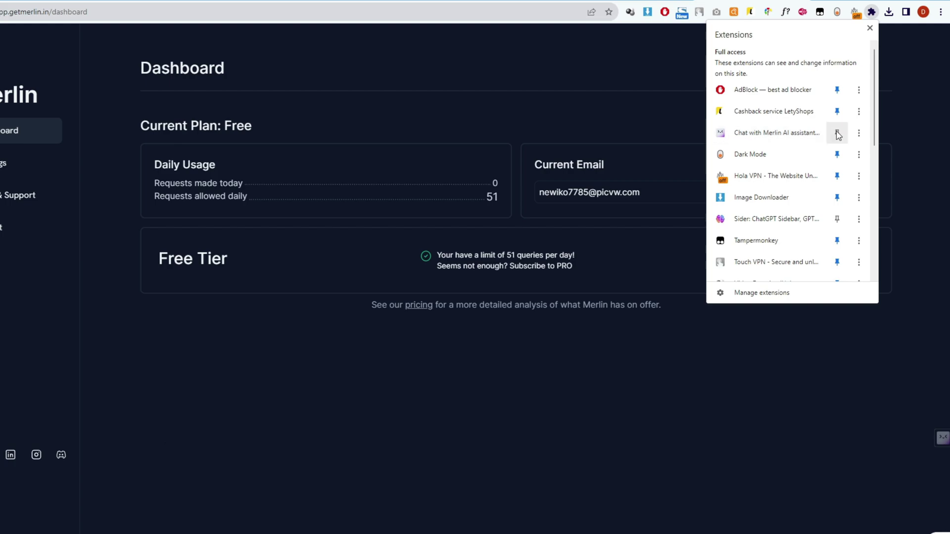
left_click(837, 135)
left_click(855, 12)
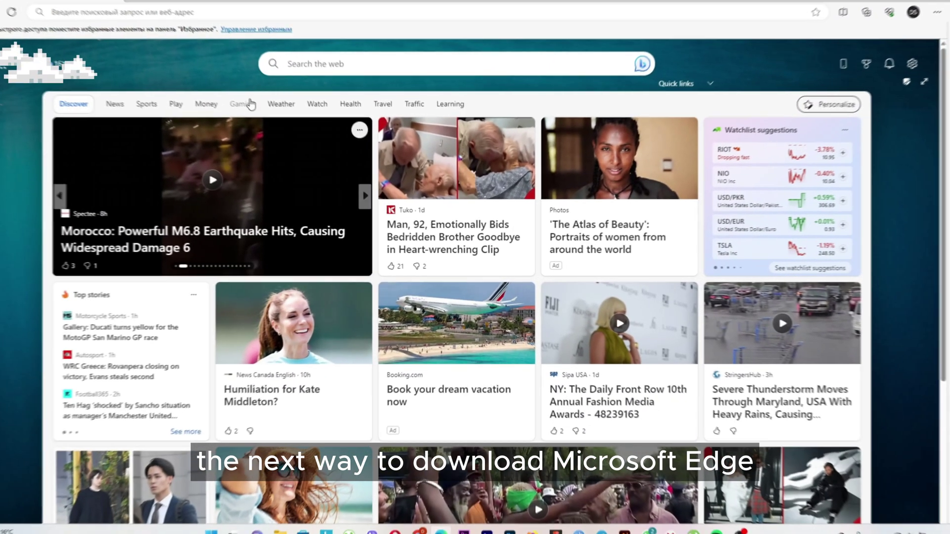
type("bi")
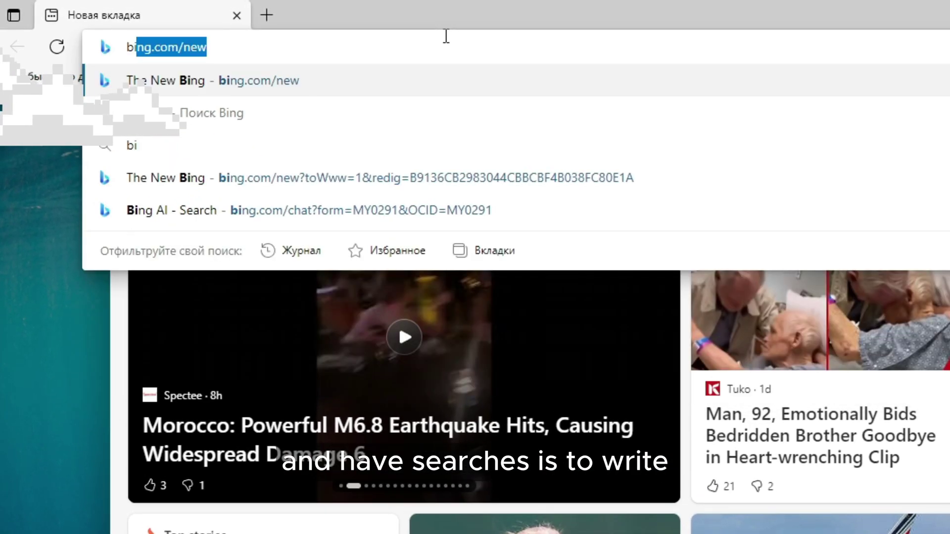
type("ng.com")
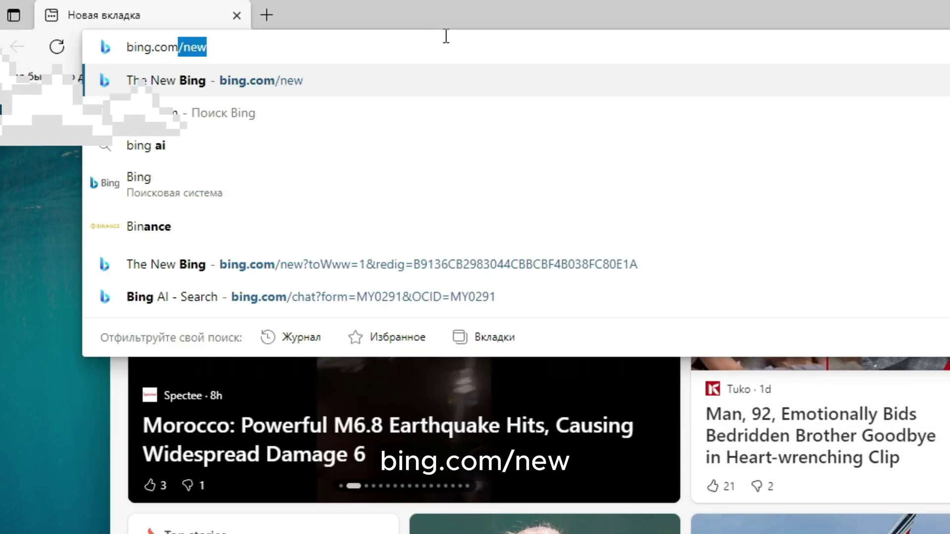
type("/new")
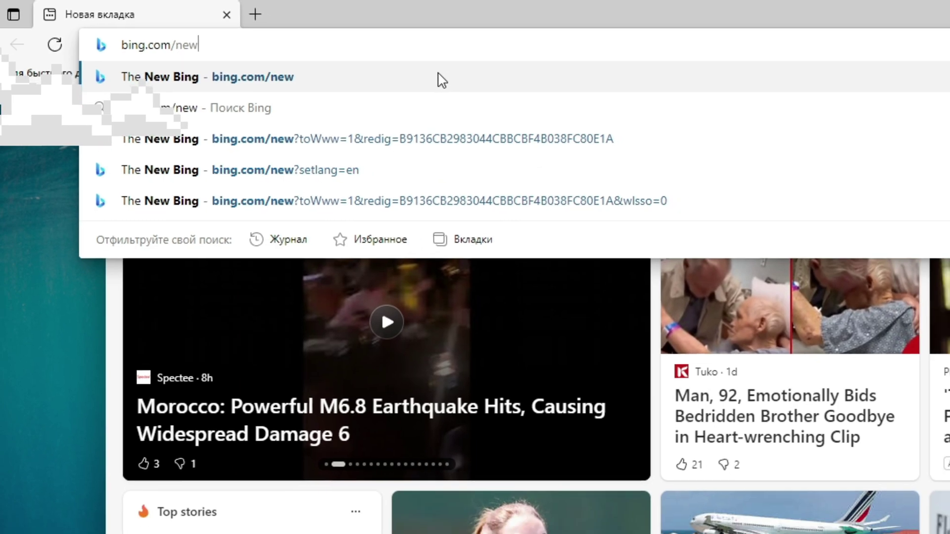
Go to the New Bing page and start chatting with Bing AI in Creative style.
left_click(439, 80)
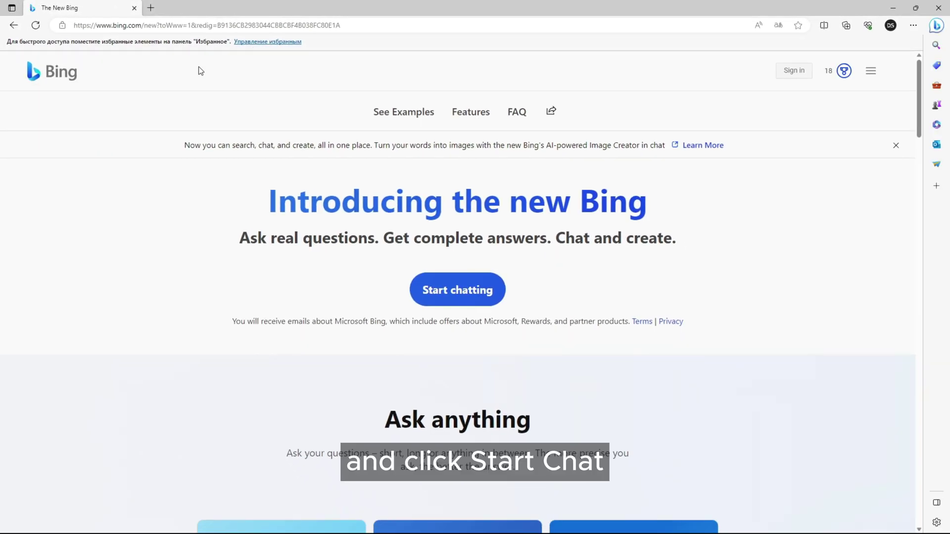
left_click(464, 297)
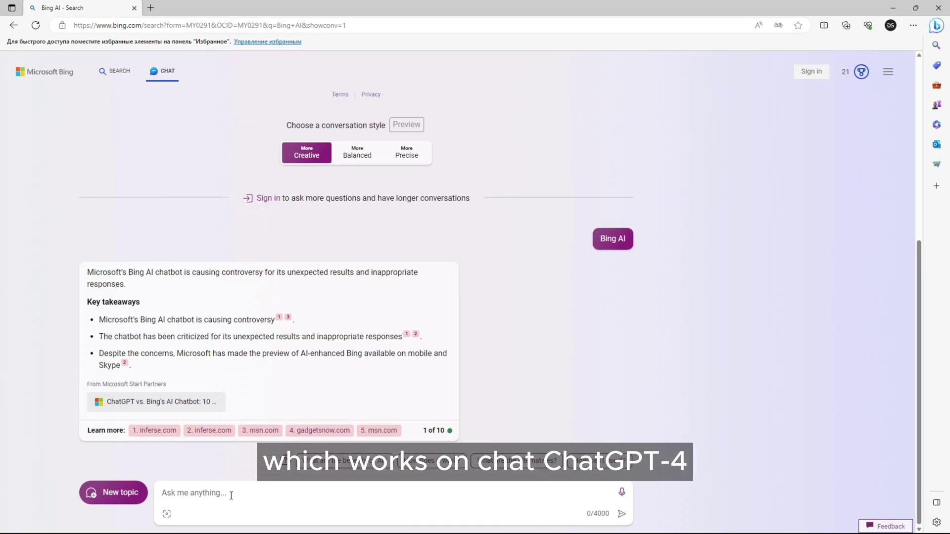
Ask Bing for five YouTube video ideas about AI in 2023, select the answer and like it.
left_click(230, 495)
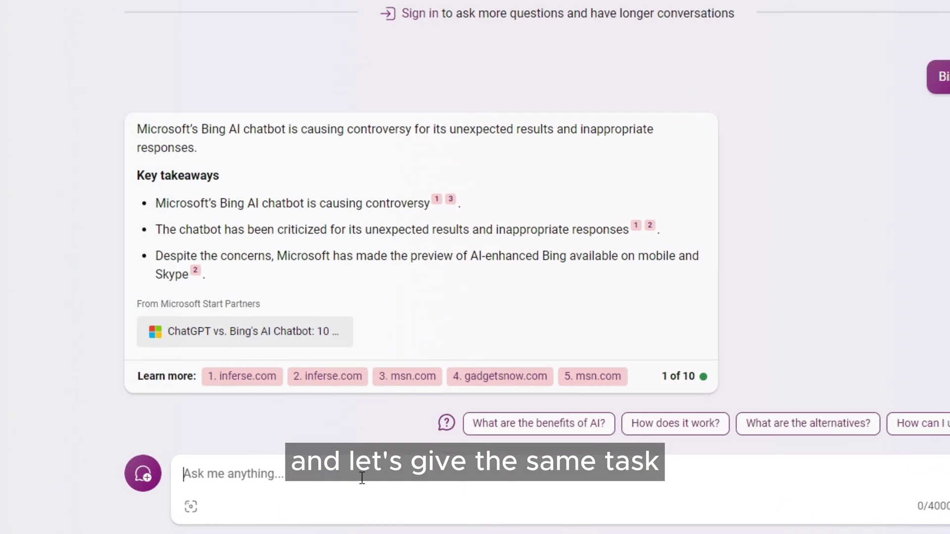
type("T")
type("O")
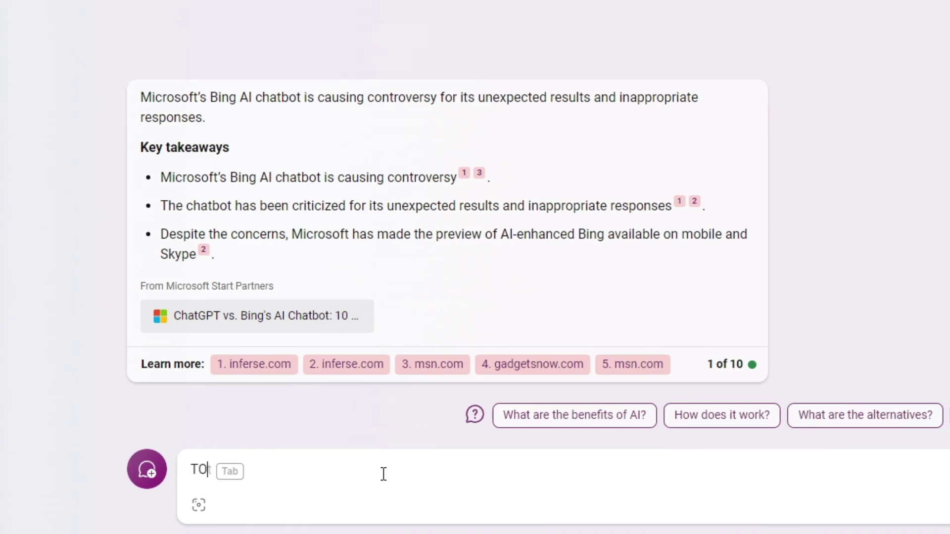
type("P 5")
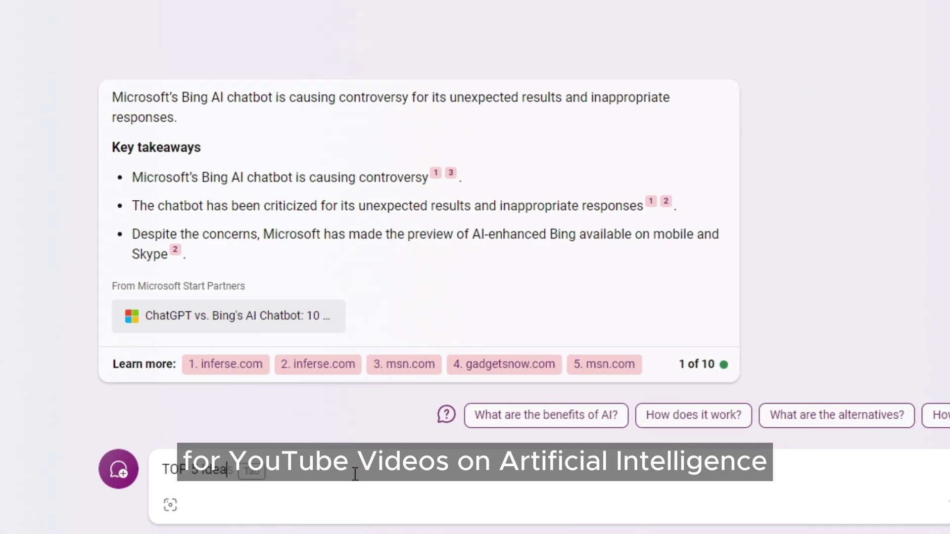
type(" Ideas forYou")
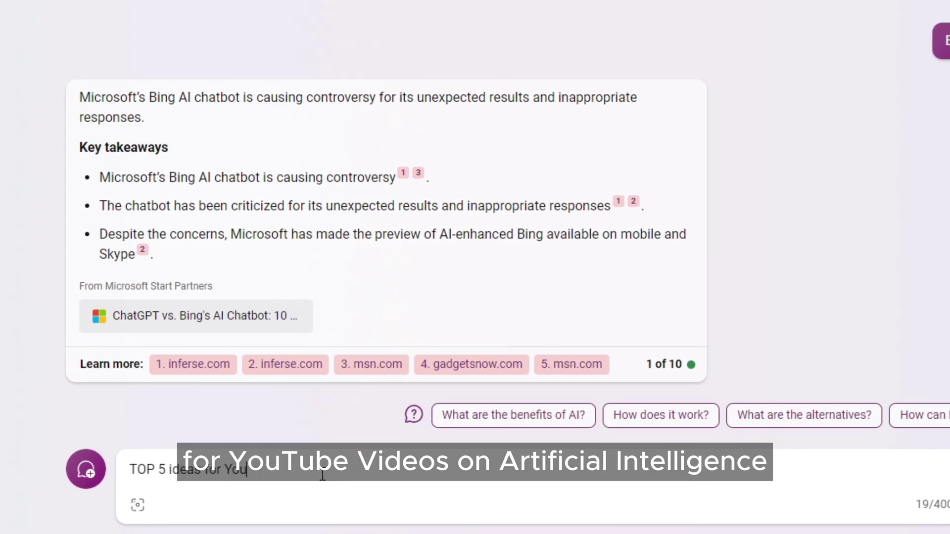
type("Tube video abo")
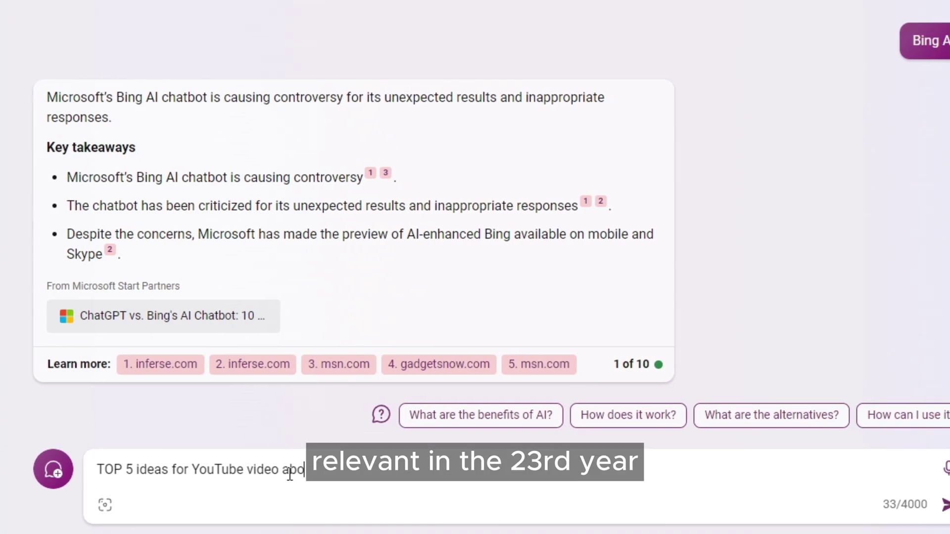
type("ut AI in 2023")
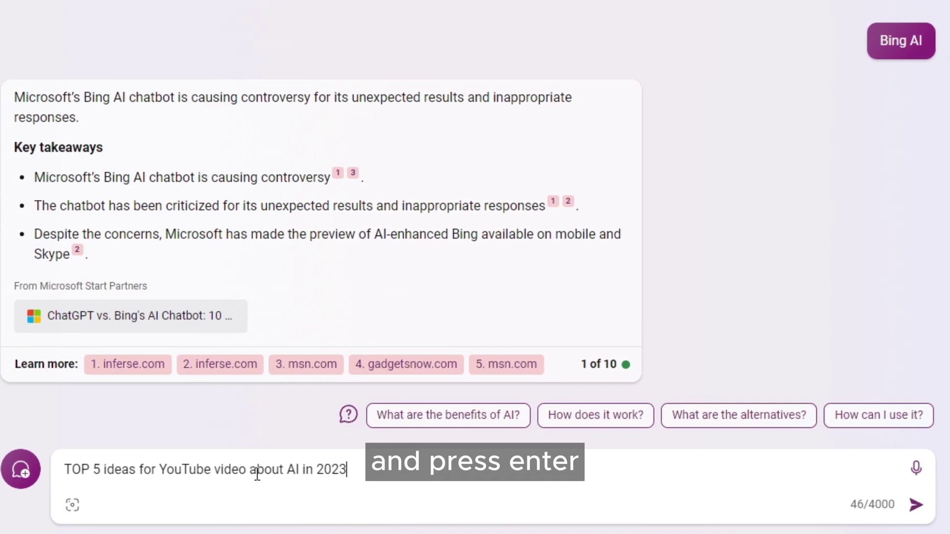
left_click(923, 505)
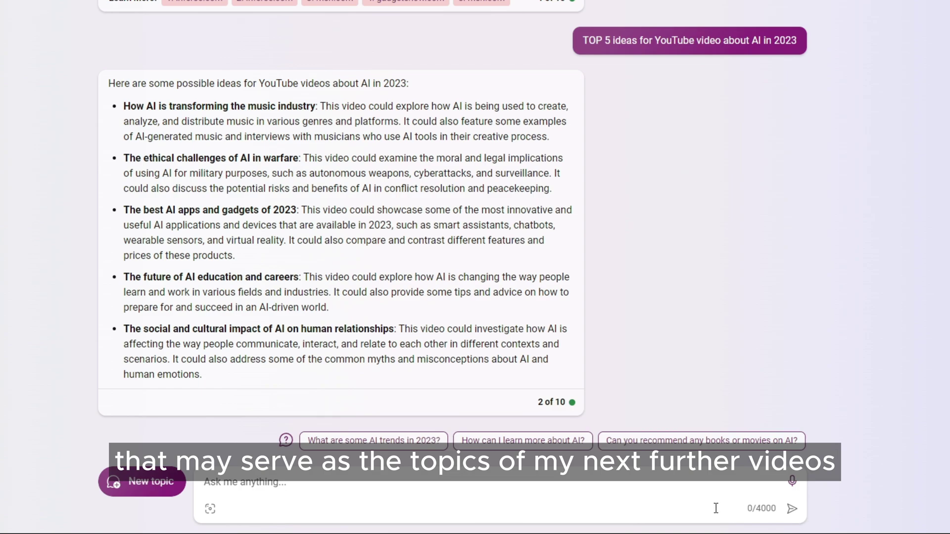
mouse_move(223, 222)
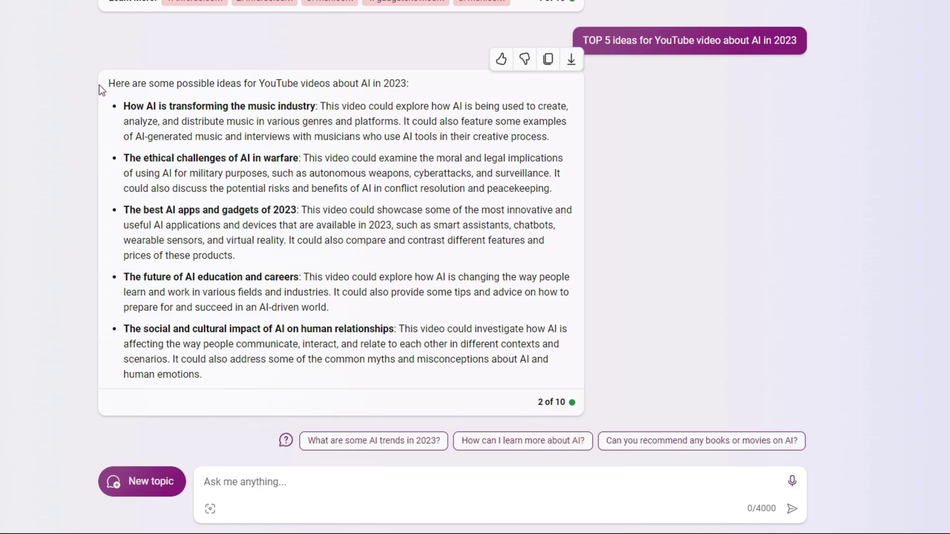
left_click_drag(109, 83, 226, 375)
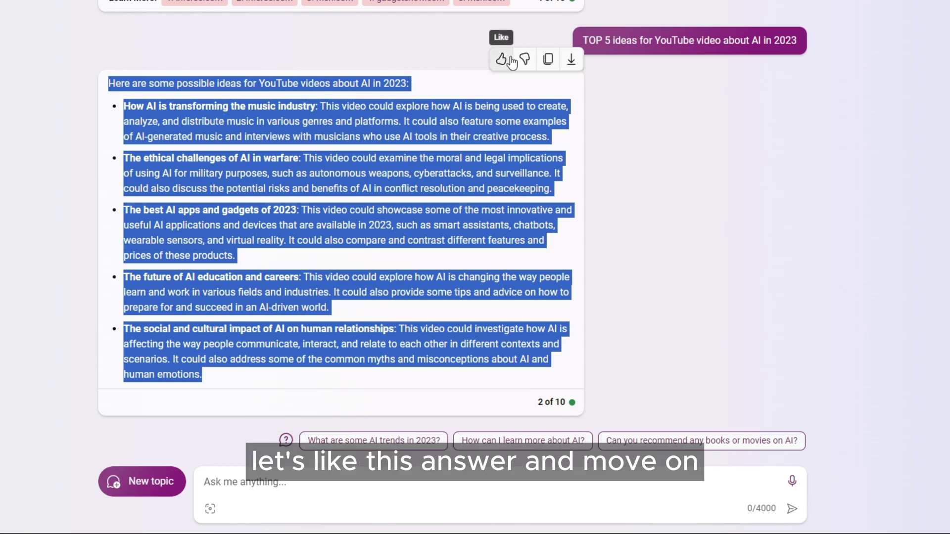
left_click(503, 60)
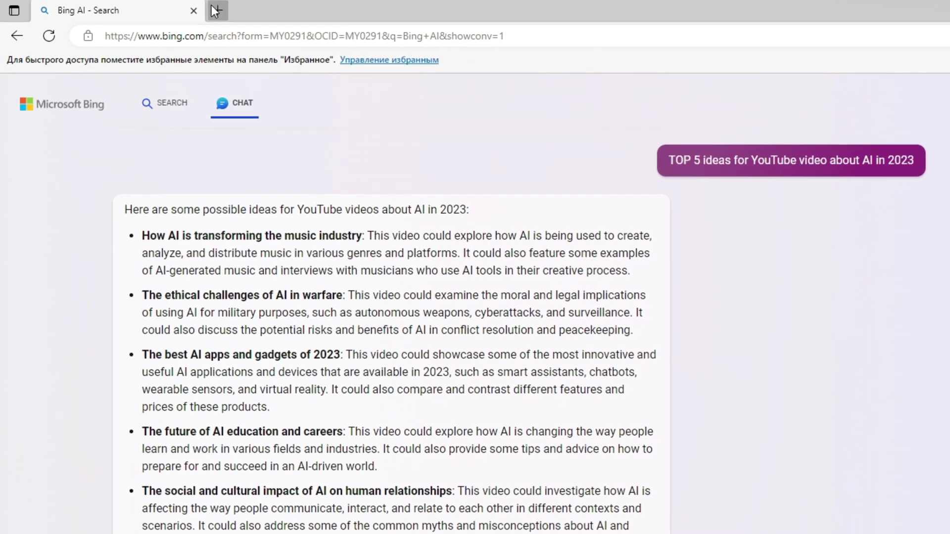
Open poe.com in a new tab from the address bar suggestion.
left_click(215, 10)
left_click(256, 39)
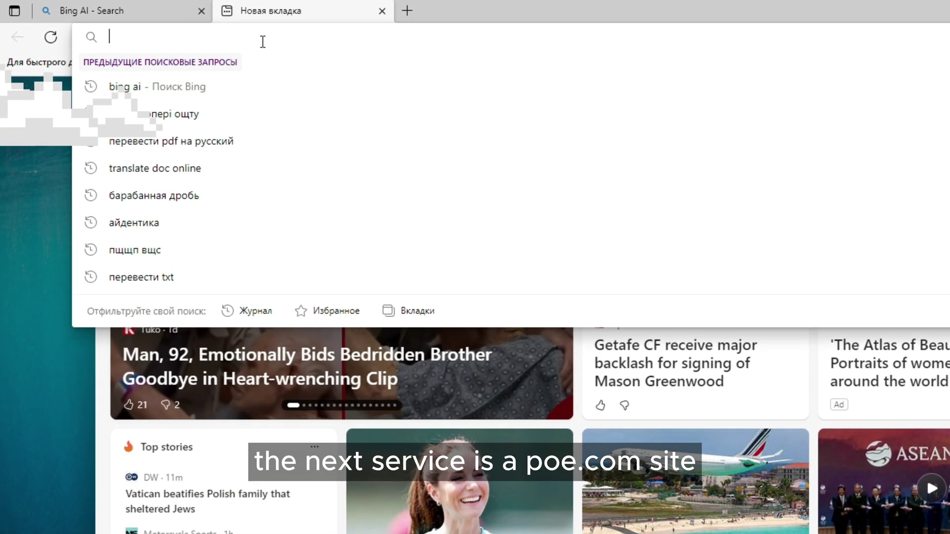
type("poe.c")
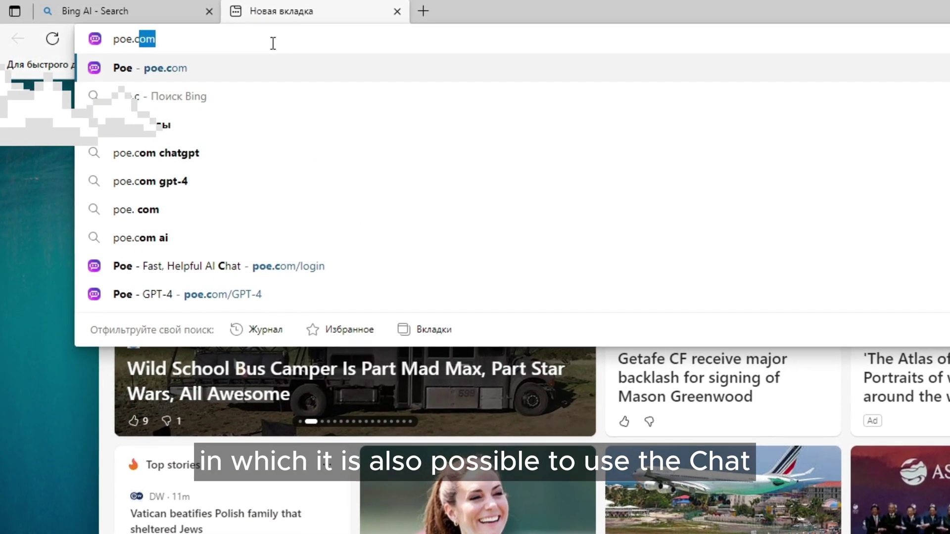
type("om")
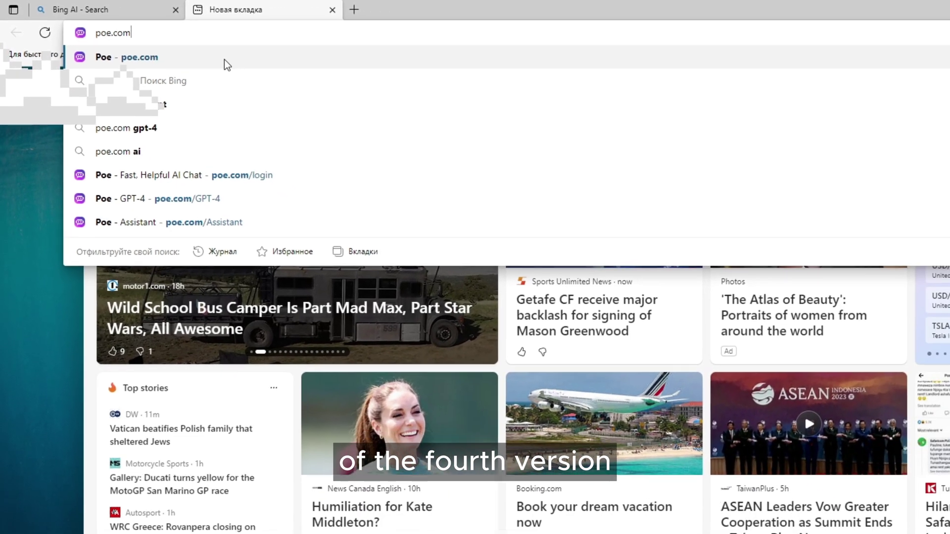
left_click(224, 59)
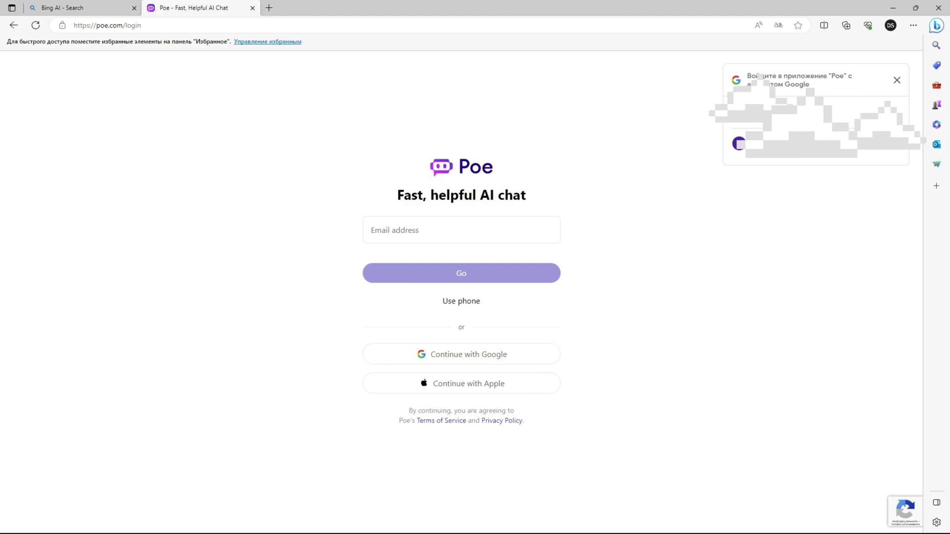
Sign in to Poe by continuing with the Google account.
left_click(897, 80)
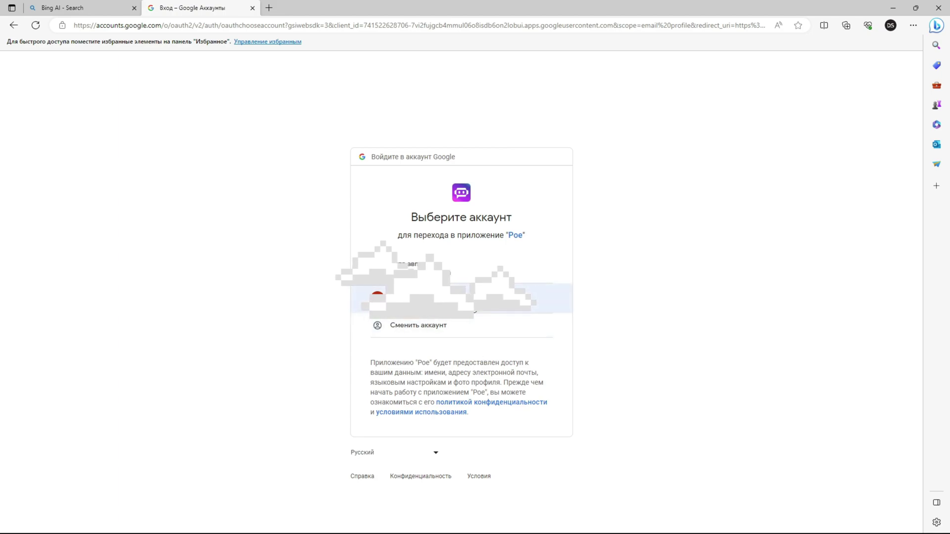
left_click(475, 299)
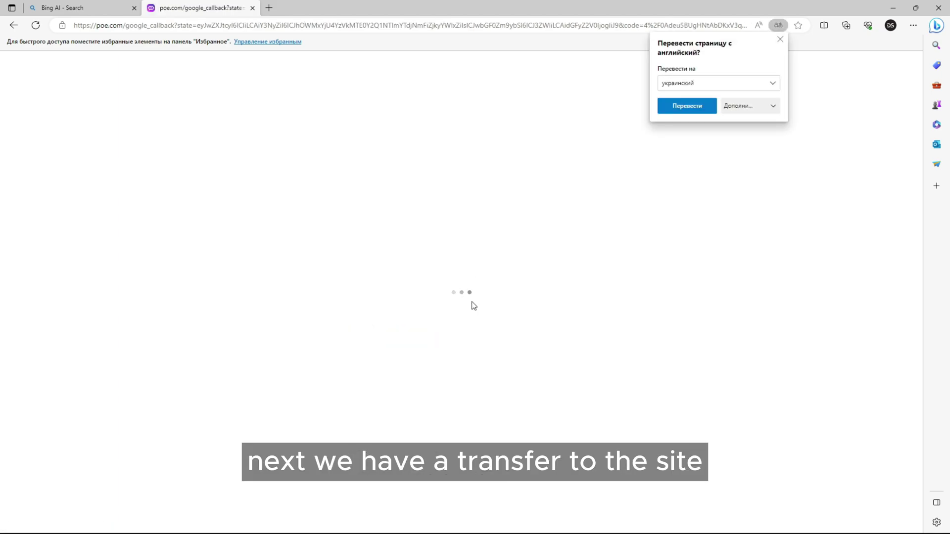
Dismiss the translate offer, pick the GPT-4 chip and close the daily message limit notice.
left_click(780, 39)
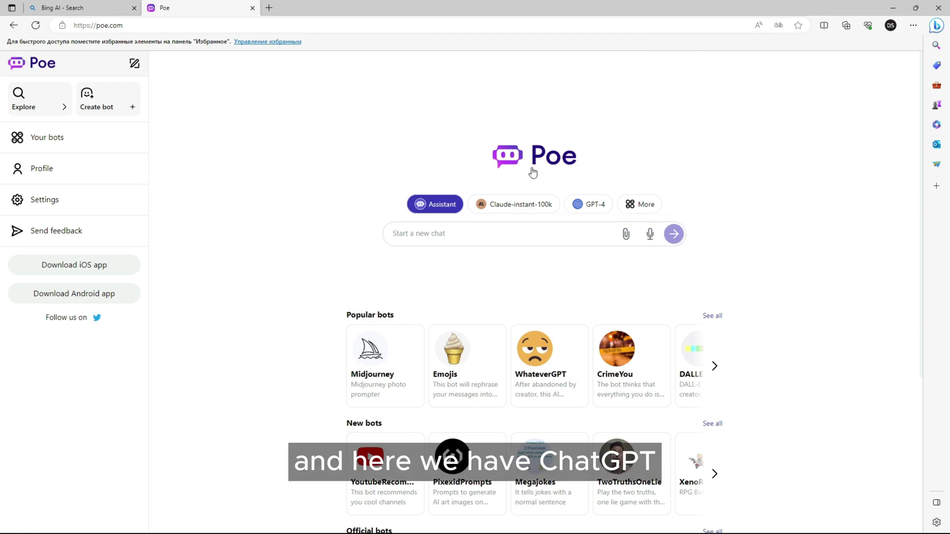
left_click(583, 205)
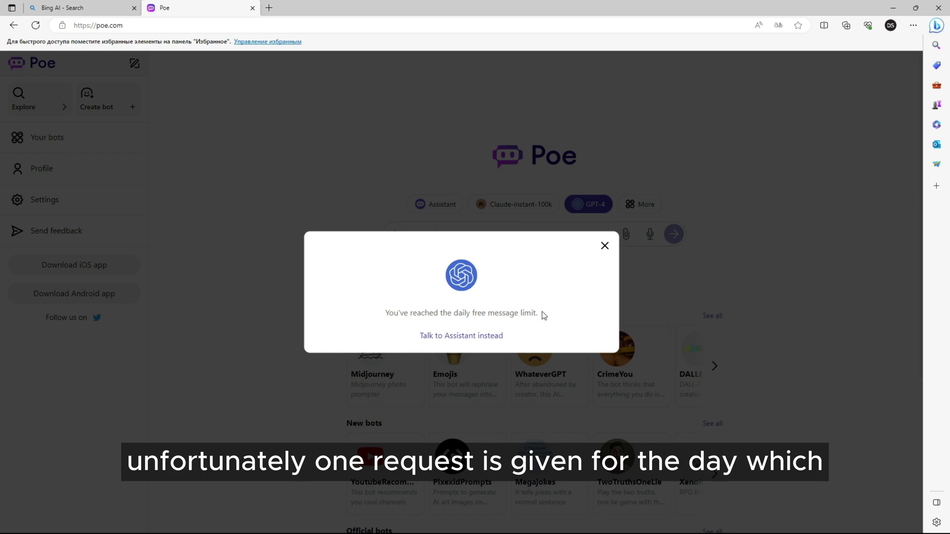
left_click_drag(542, 315, 387, 314)
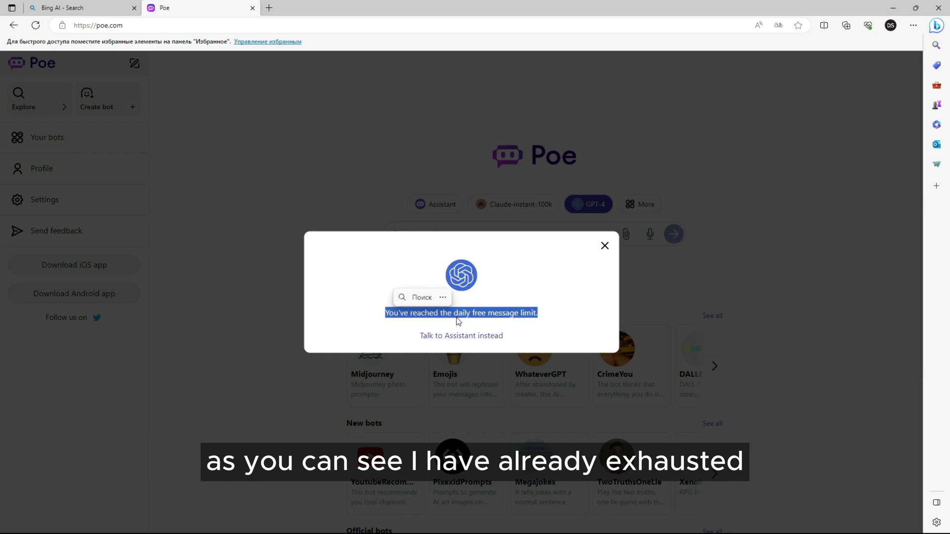
left_click(553, 314)
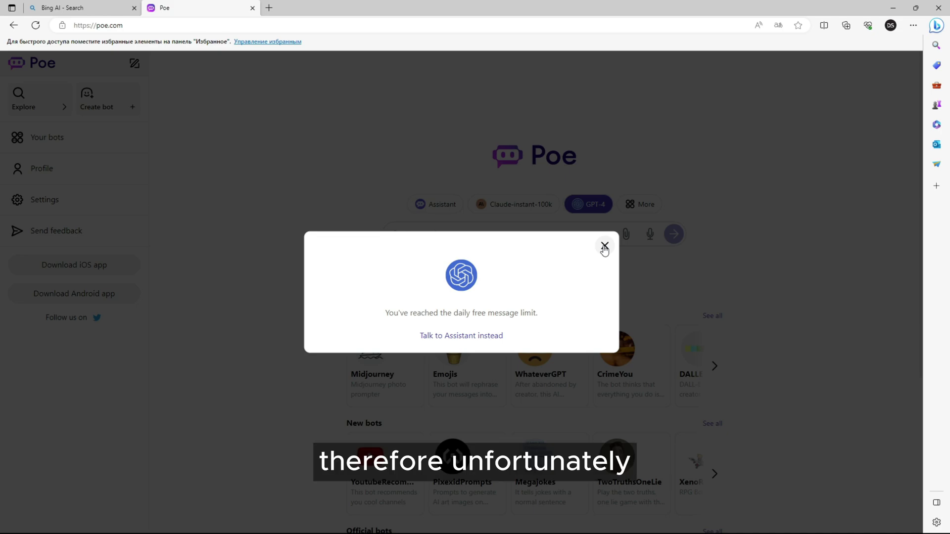
left_click(604, 246)
scroll(605, 246, "down", 3)
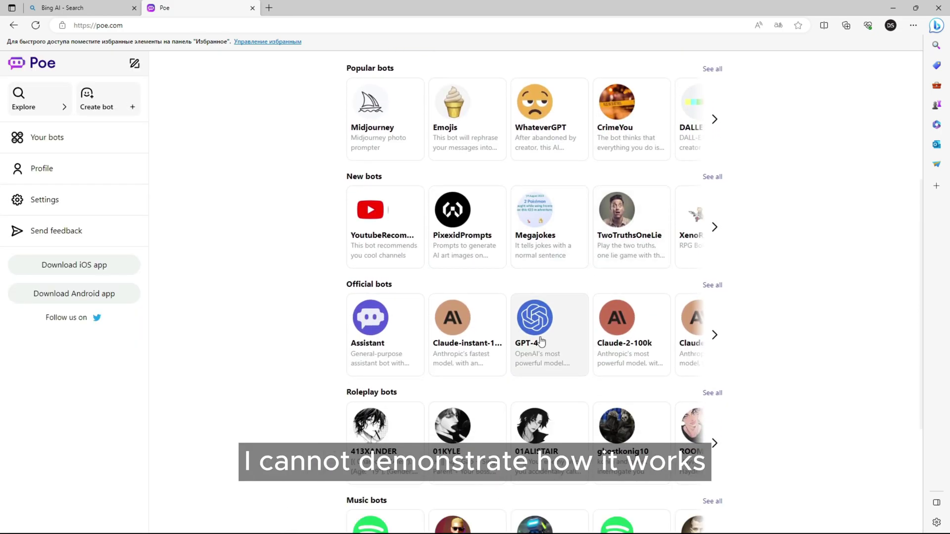
Open the GPT-4 bot from Official bots and close the daily limit notice again.
left_click(533, 328)
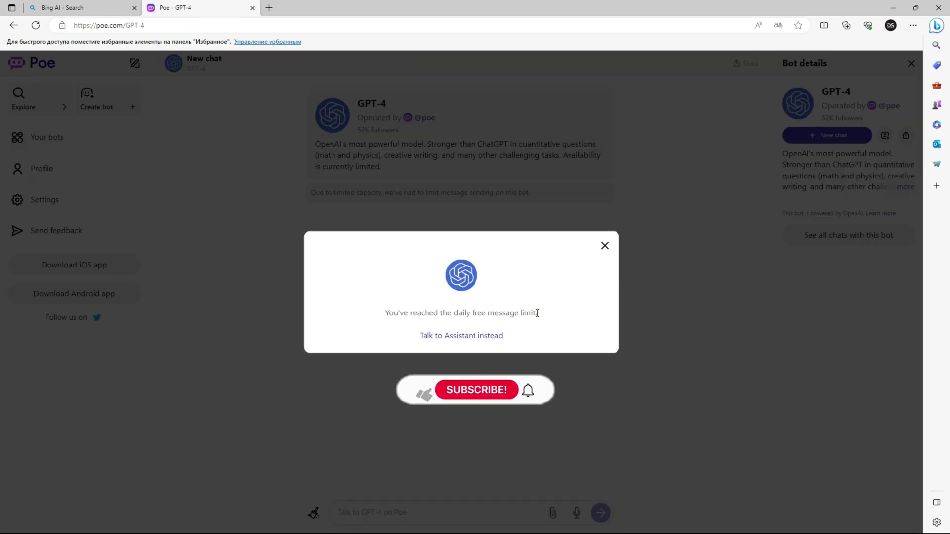
left_click_drag(537, 313, 384, 313)
left_click(466, 514)
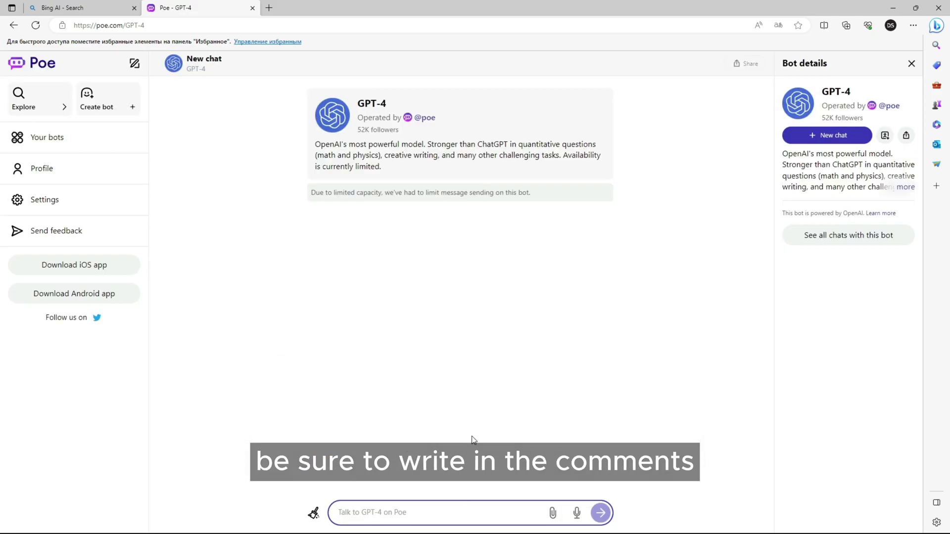
left_click(482, 329)
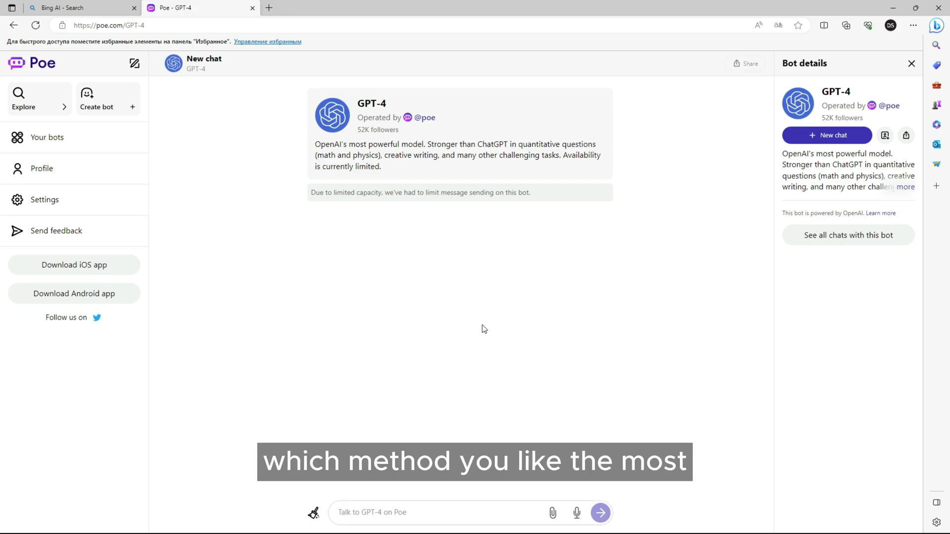